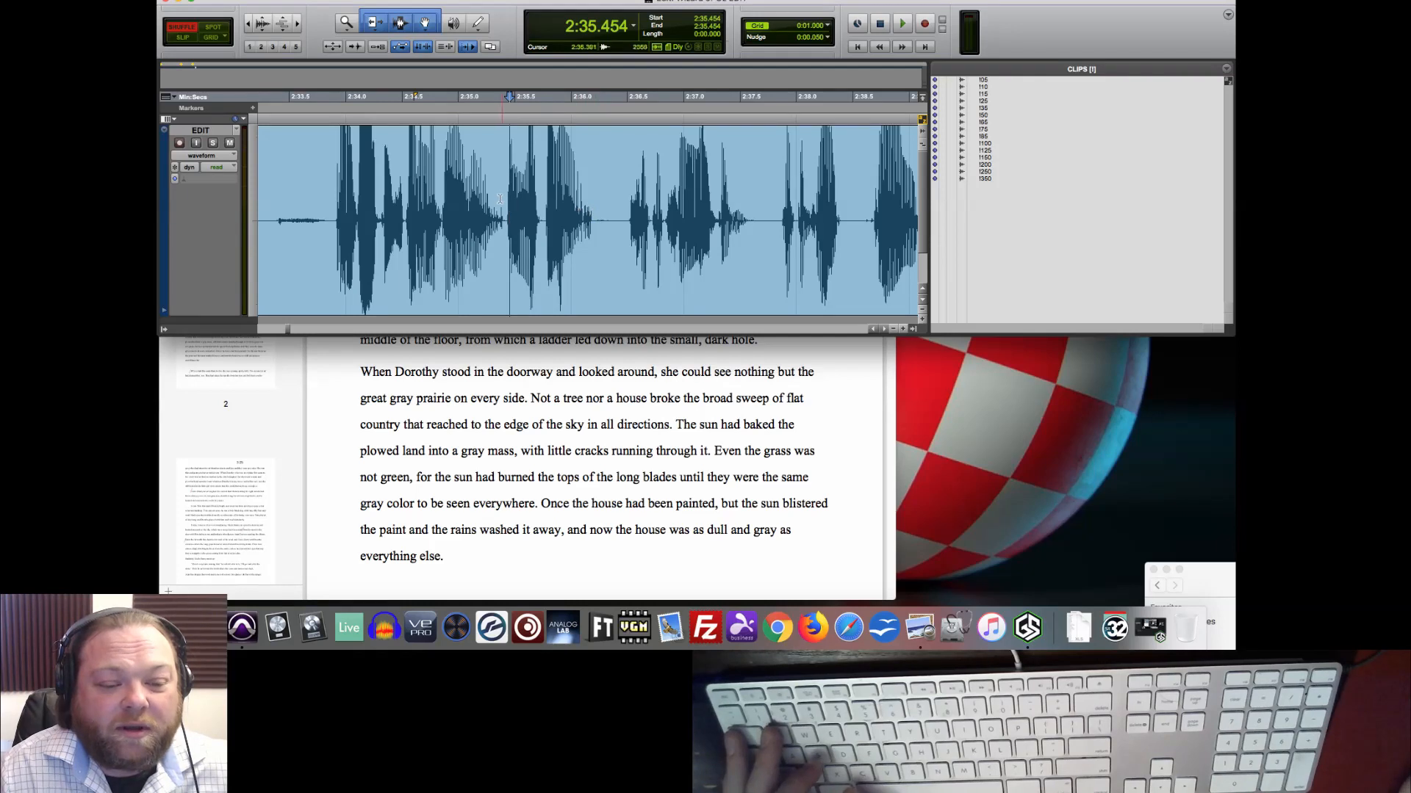
- Audition the EDIT track's narration from about 2:34.5 and from just before 2:36 against the script
{"action": "left_click", "coordinate": [455, 168]}
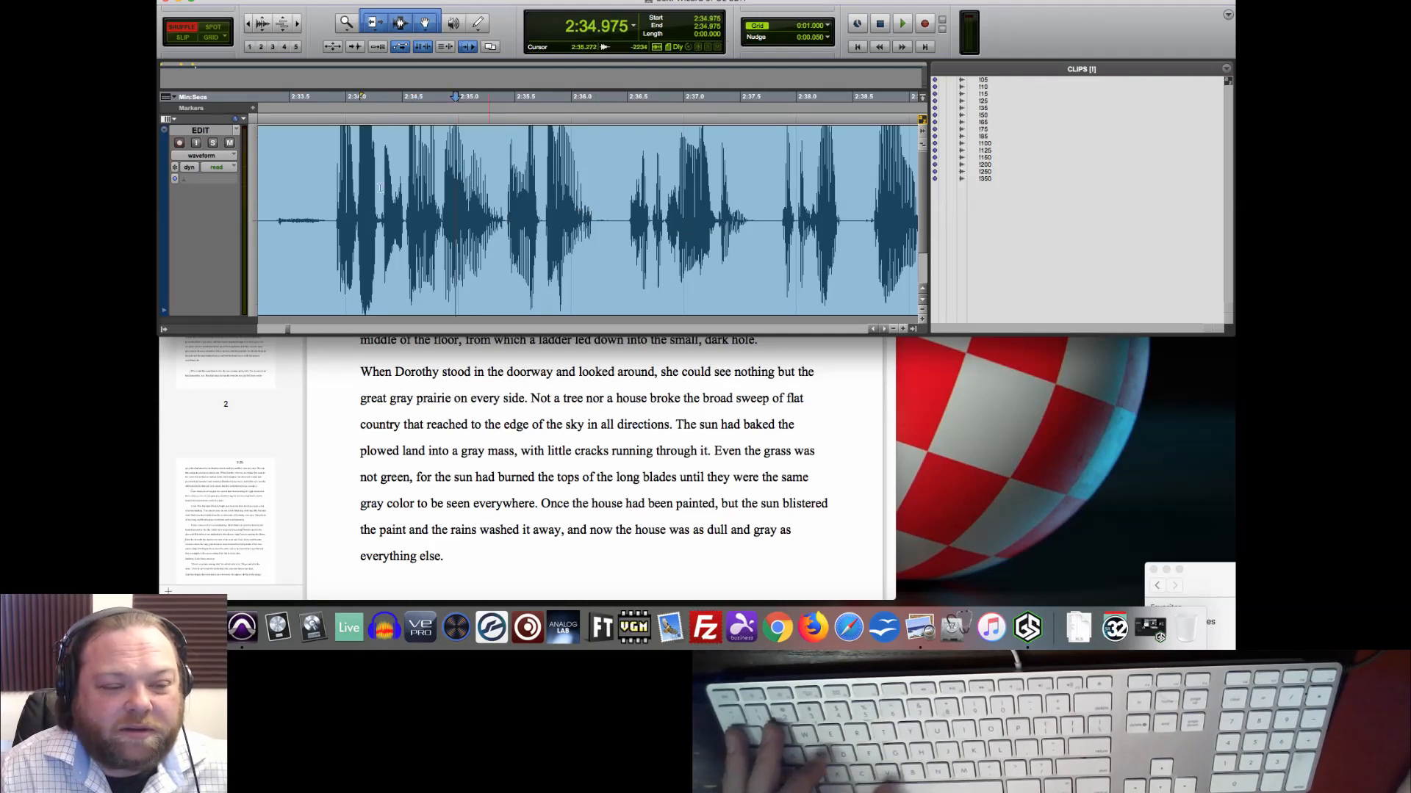
{"action": "left_click", "coordinate": [403, 183]}
{"action": "key", "text": "space"}
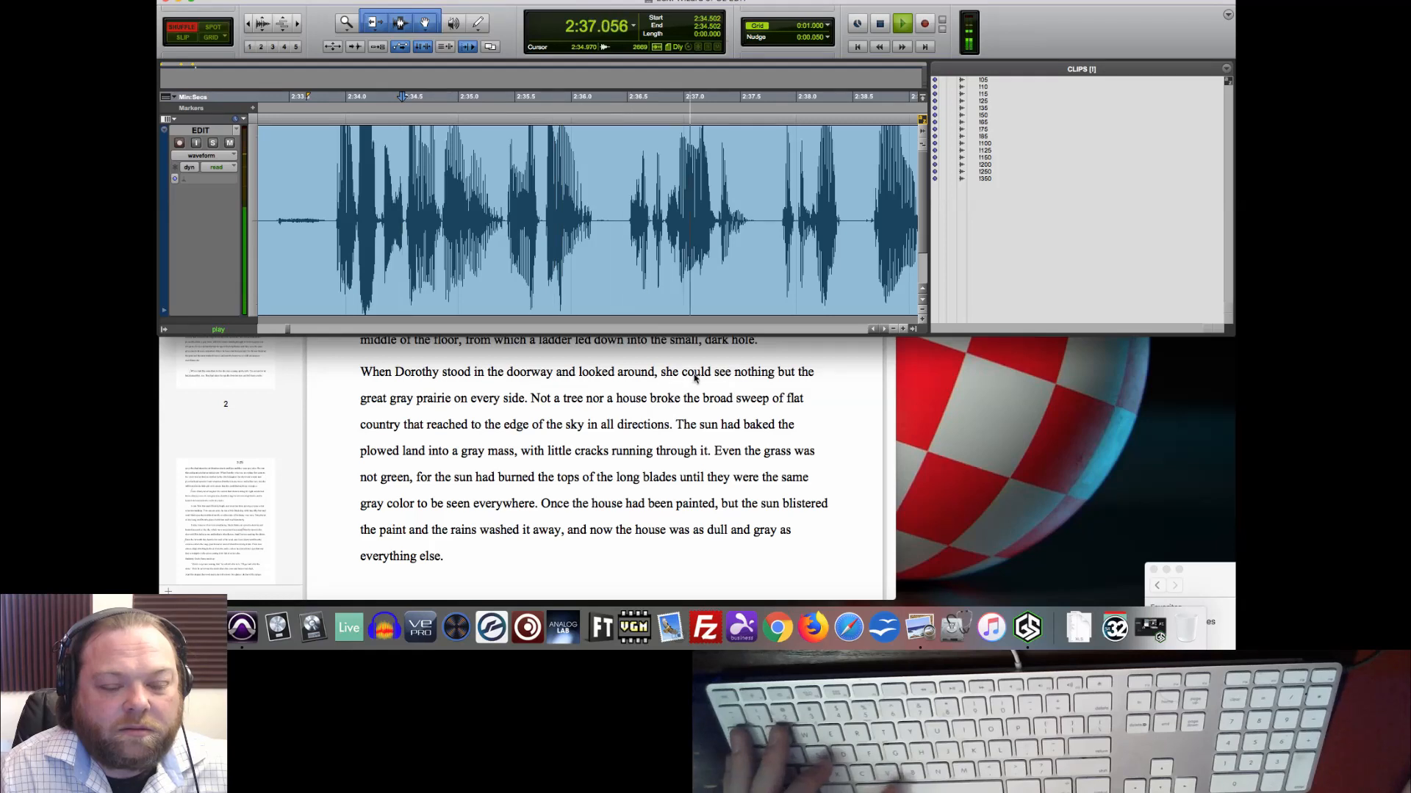
{"action": "key", "text": "space"}
{"action": "left_click", "coordinate": [593, 180]}
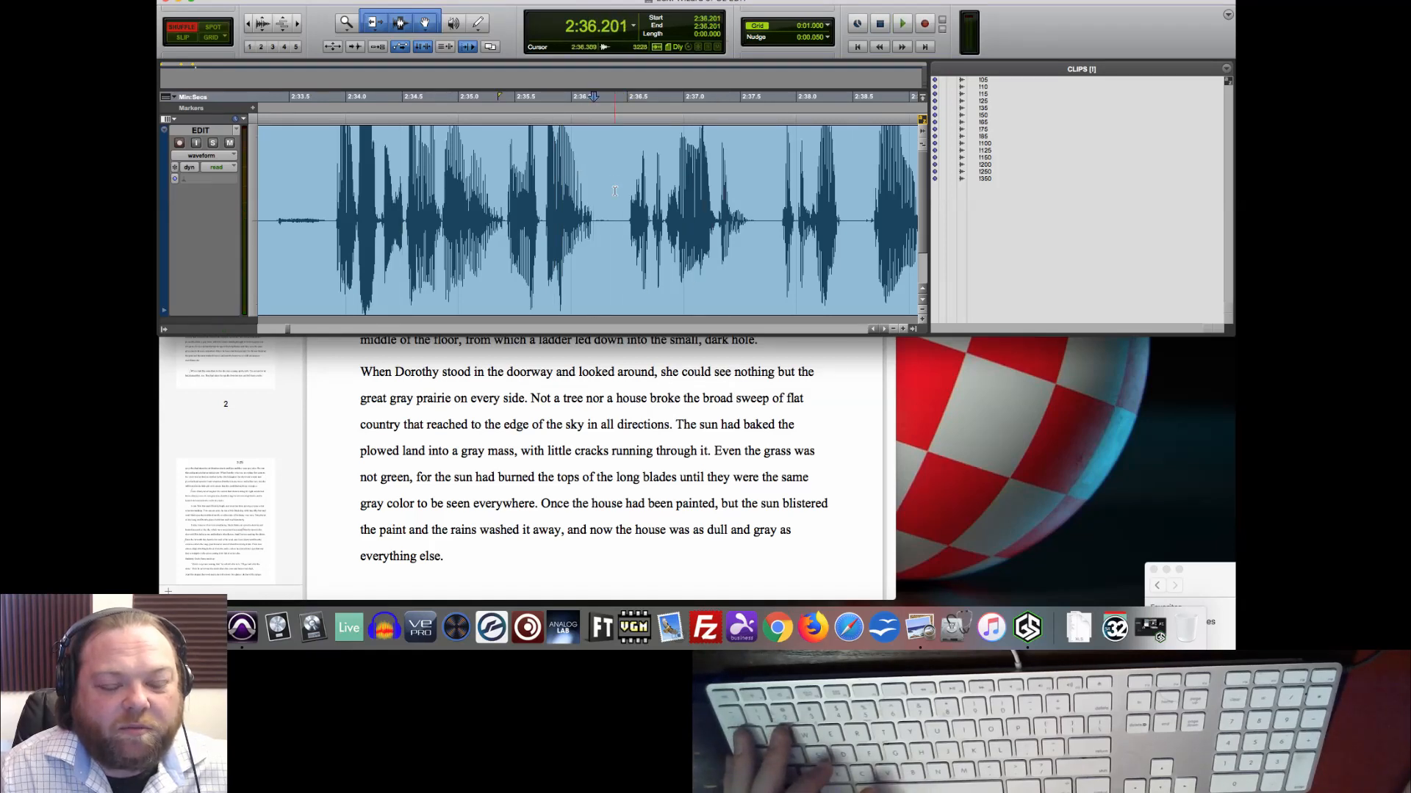
{"action": "left_click", "coordinate": [558, 179]}
{"action": "key", "text": "space"}
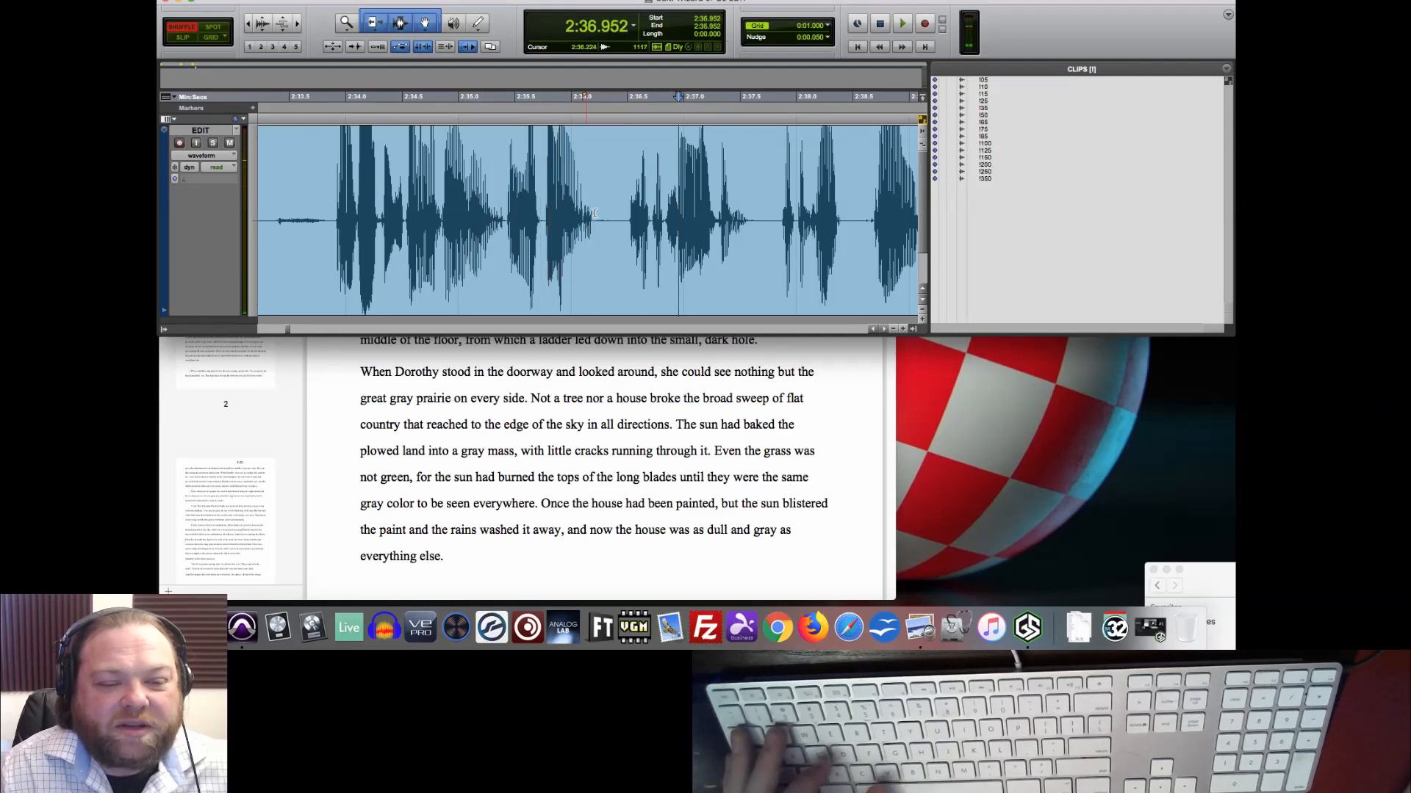
{"action": "key", "text": "space"}
- Add a marker named "d" at 2:36.201, in the gap right after the phrase
{"action": "left_click", "coordinate": [593, 211]}
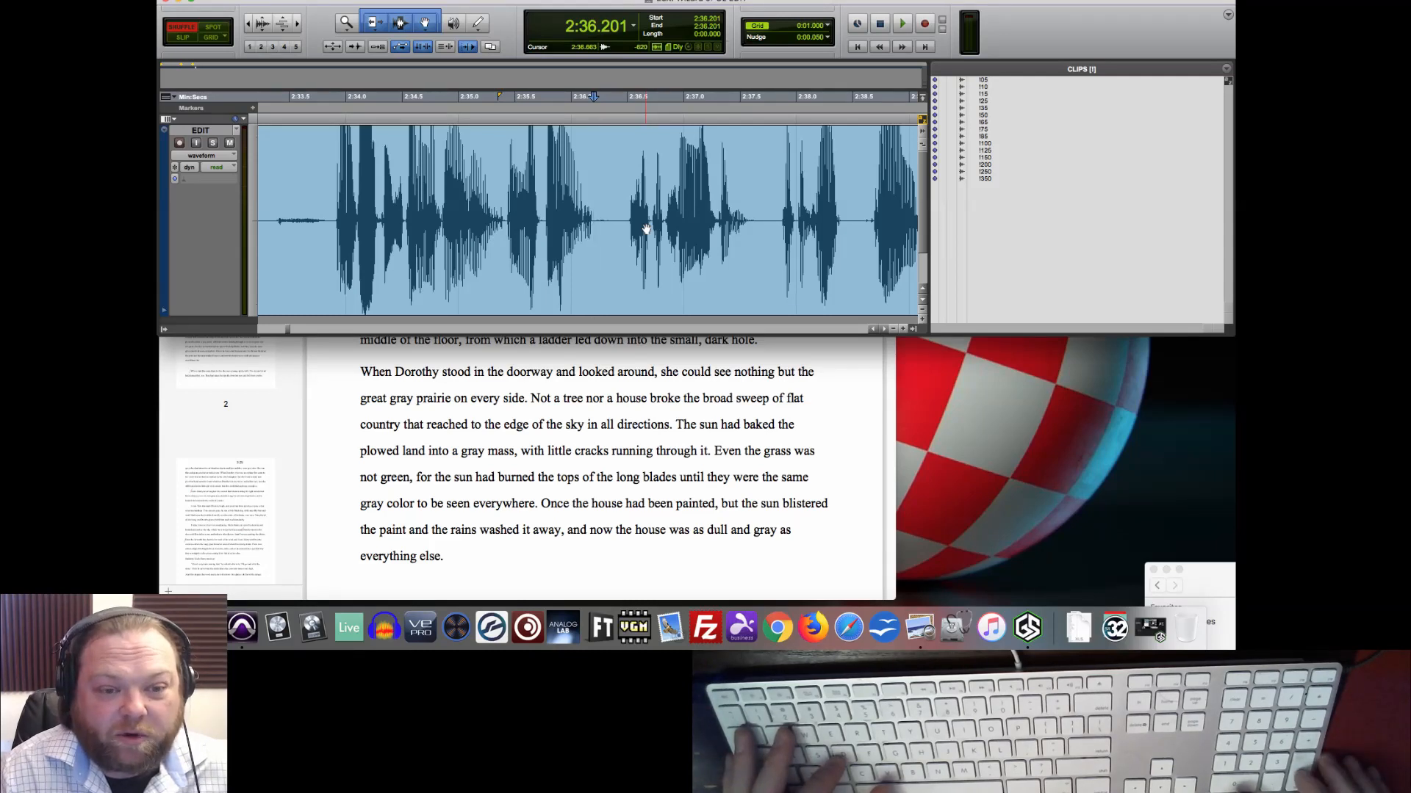
{"action": "key", "text": "KP_Enter"}
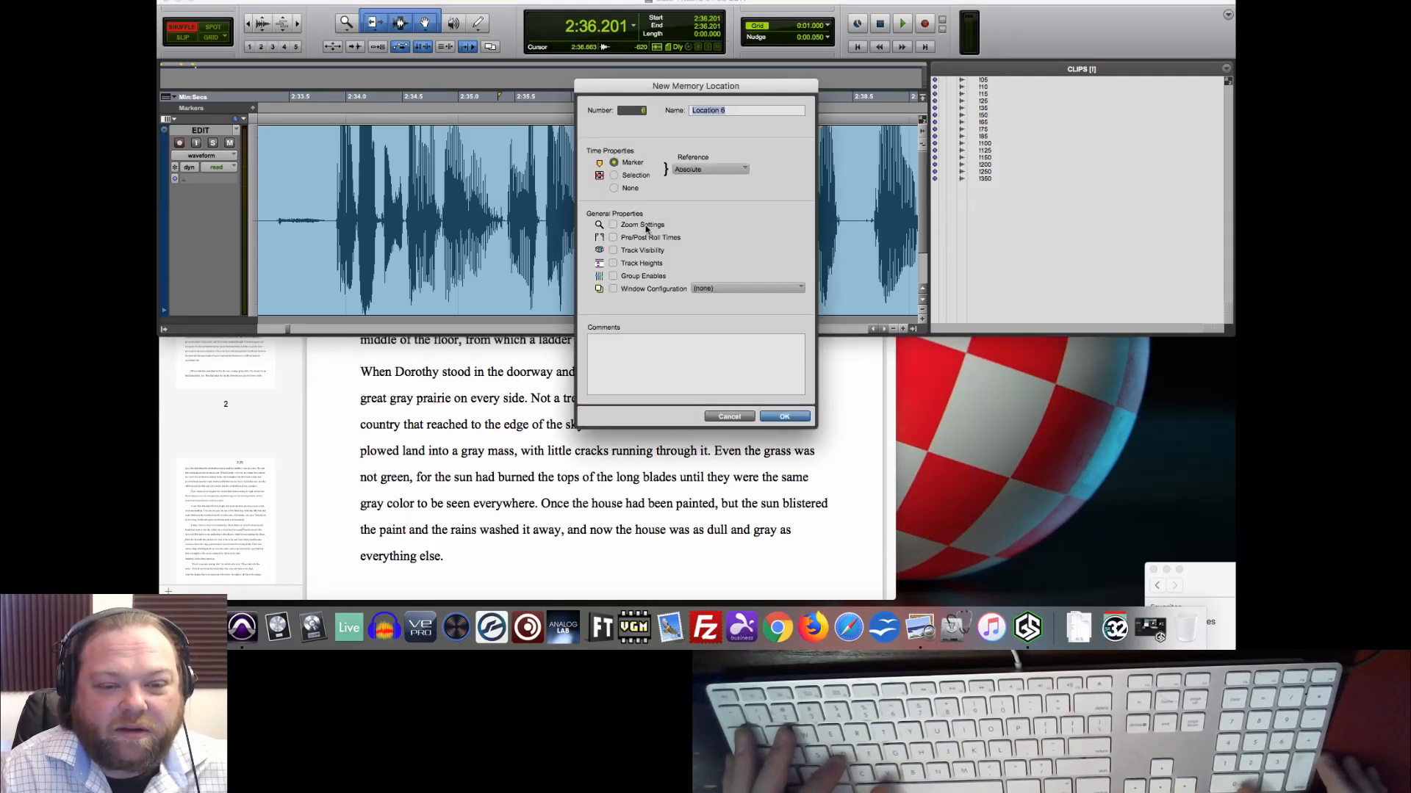
{"action": "type", "text": "d"}
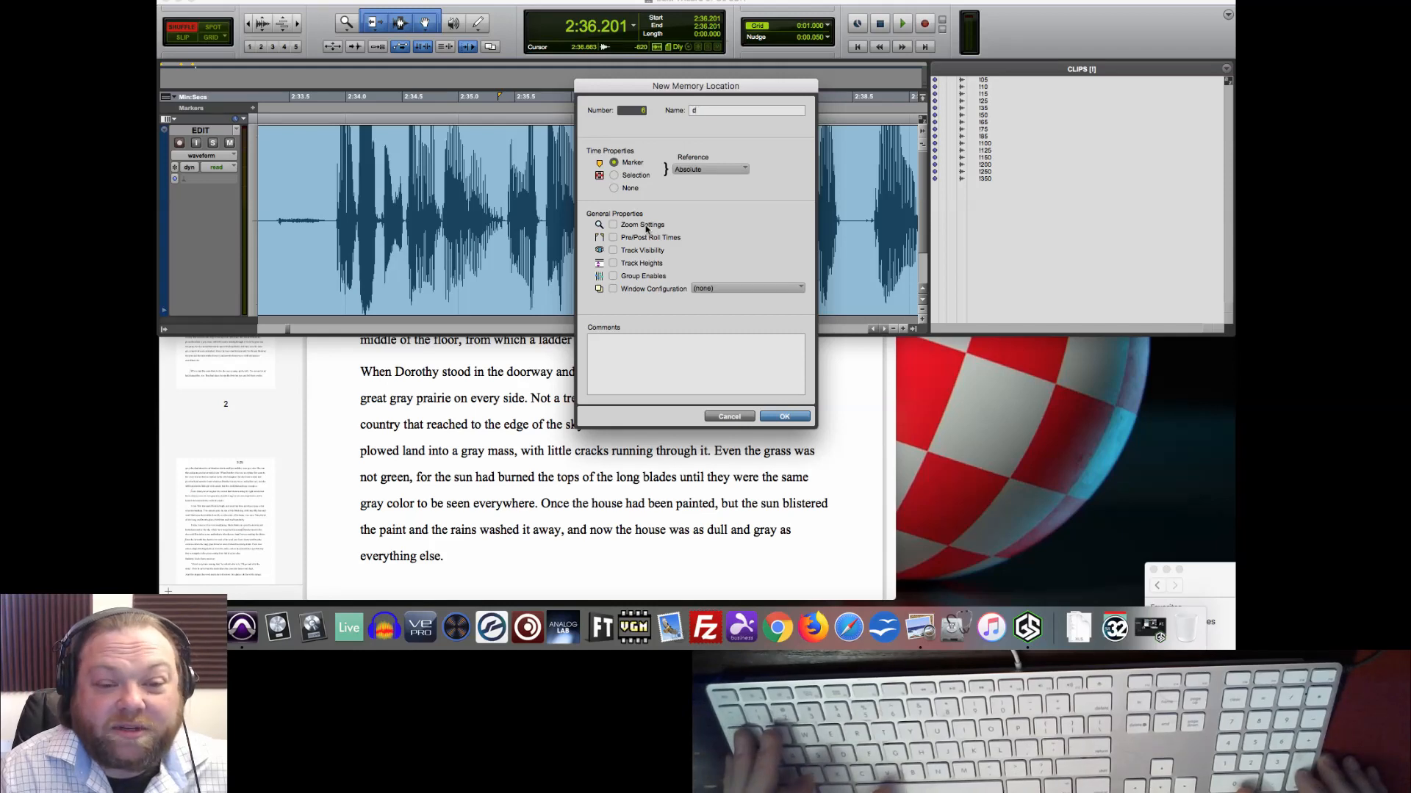
{"action": "key", "text": "Return"}
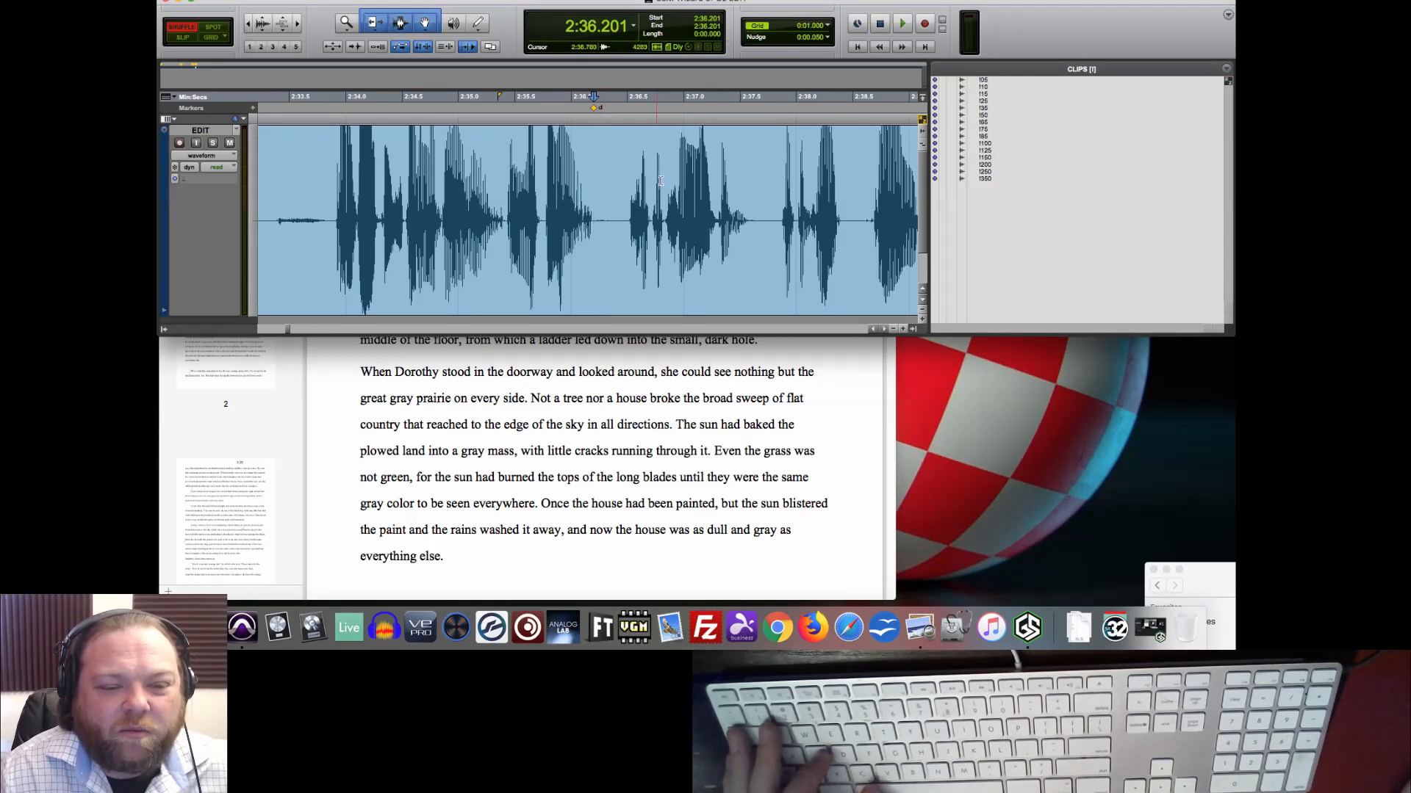
- Play the narration onward from the marker at 2:36.201 to about 2:39, zooming in to check for noises
{"action": "key", "text": "space"}
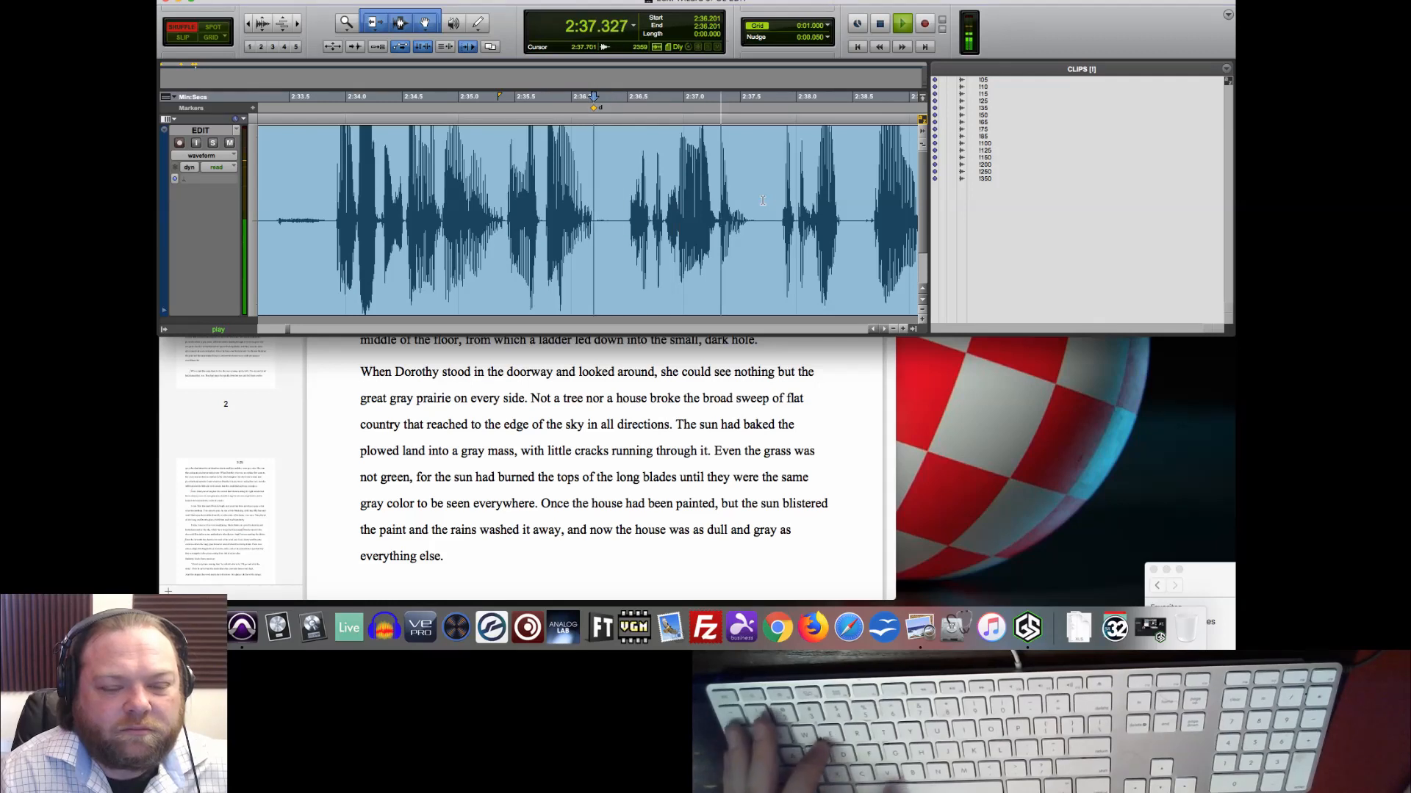
{"action": "key", "text": "space"}
{"action": "key", "text": "n"}
{"action": "key", "text": "2"}
{"action": "left_click", "coordinate": [359, 153]}
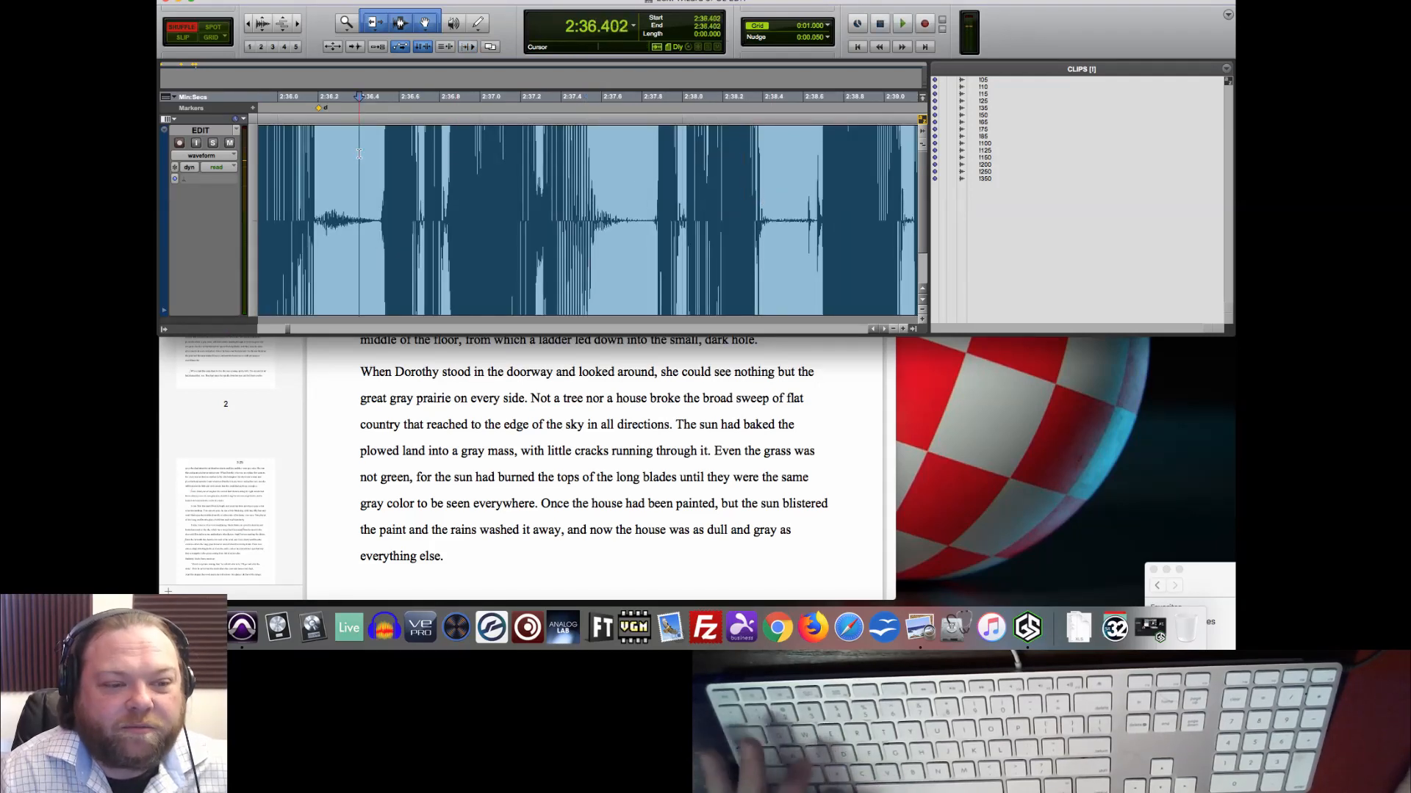
{"action": "key", "text": "n"}
{"action": "key", "text": "space"}
{"action": "key", "text": "ctrl+6"}
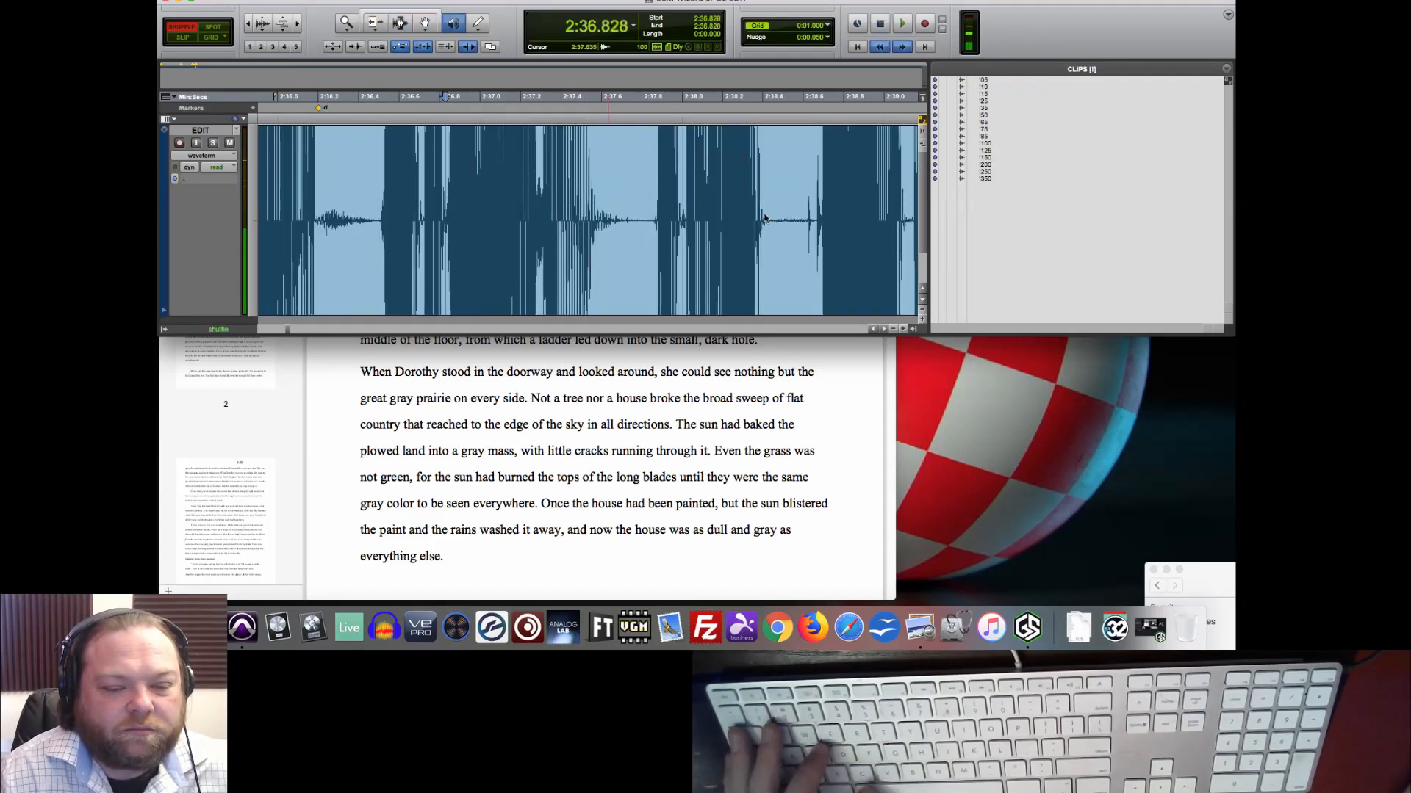
{"action": "key", "text": "space"}
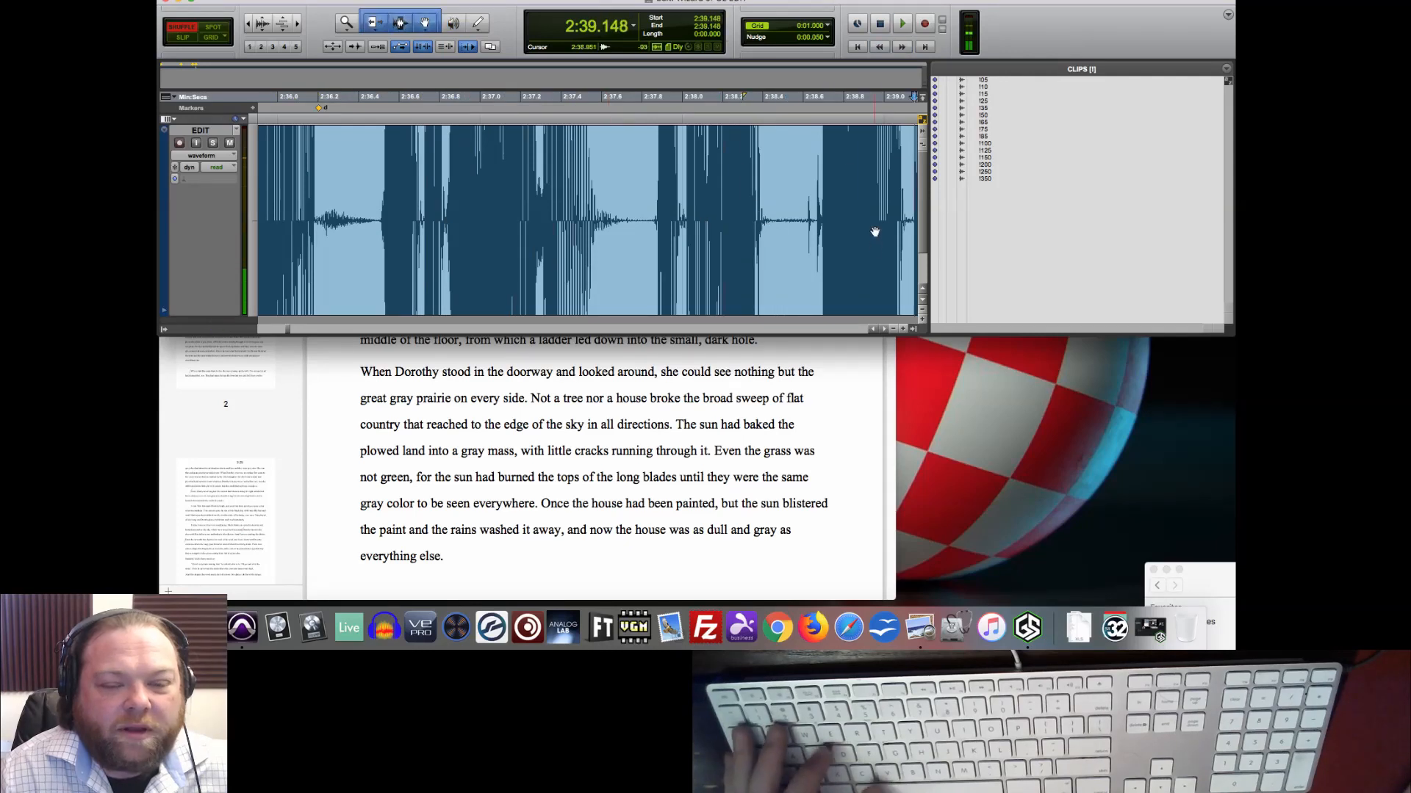
- Replay the word starting around 2:38.7, cut the 0.078-second section from 2:38.617 to 2:38.694, and audition the edit
{"action": "left_click", "coordinate": [847, 227]}
{"action": "key", "text": "space"}
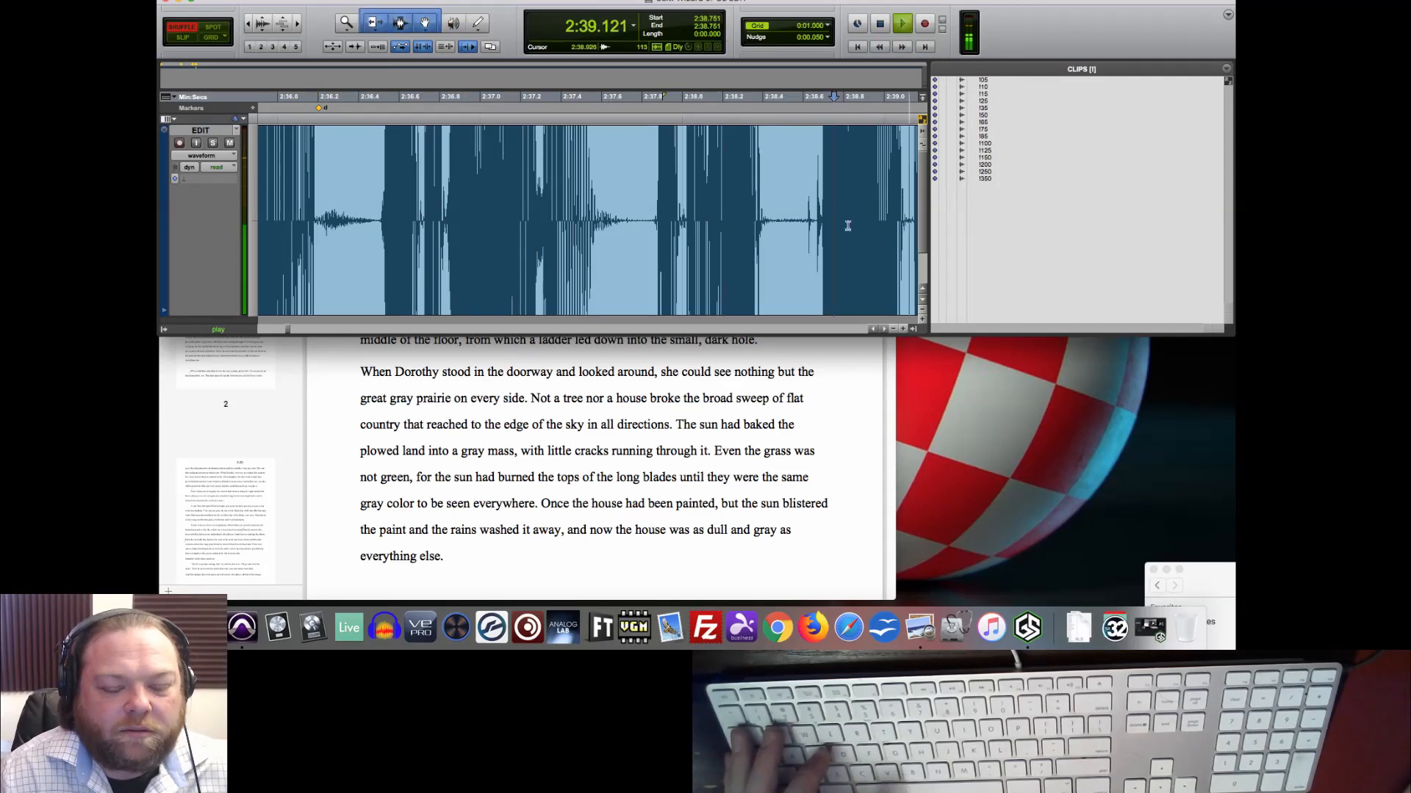
{"action": "key", "text": "space"}
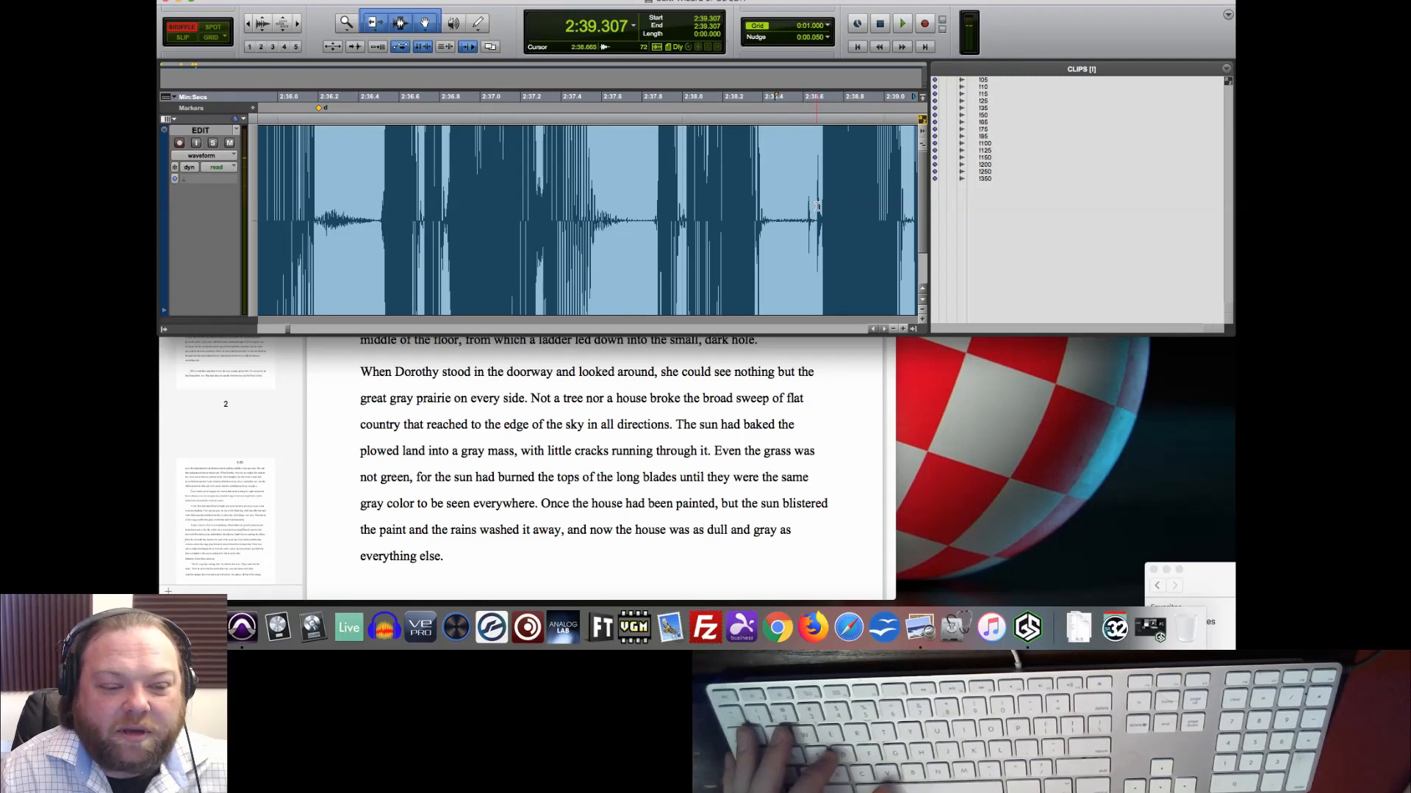
{"action": "key", "text": "space"}
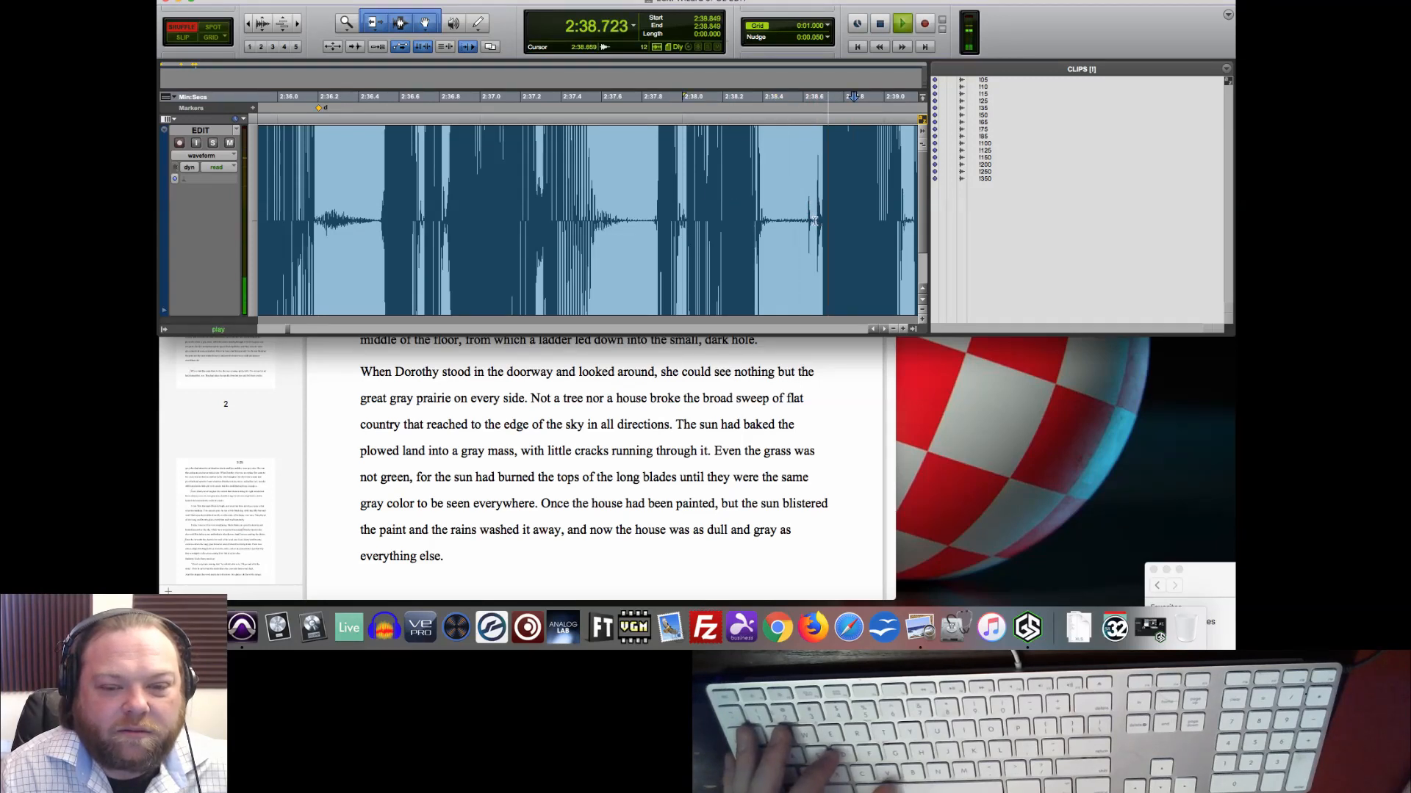
{"action": "key", "text": "space"}
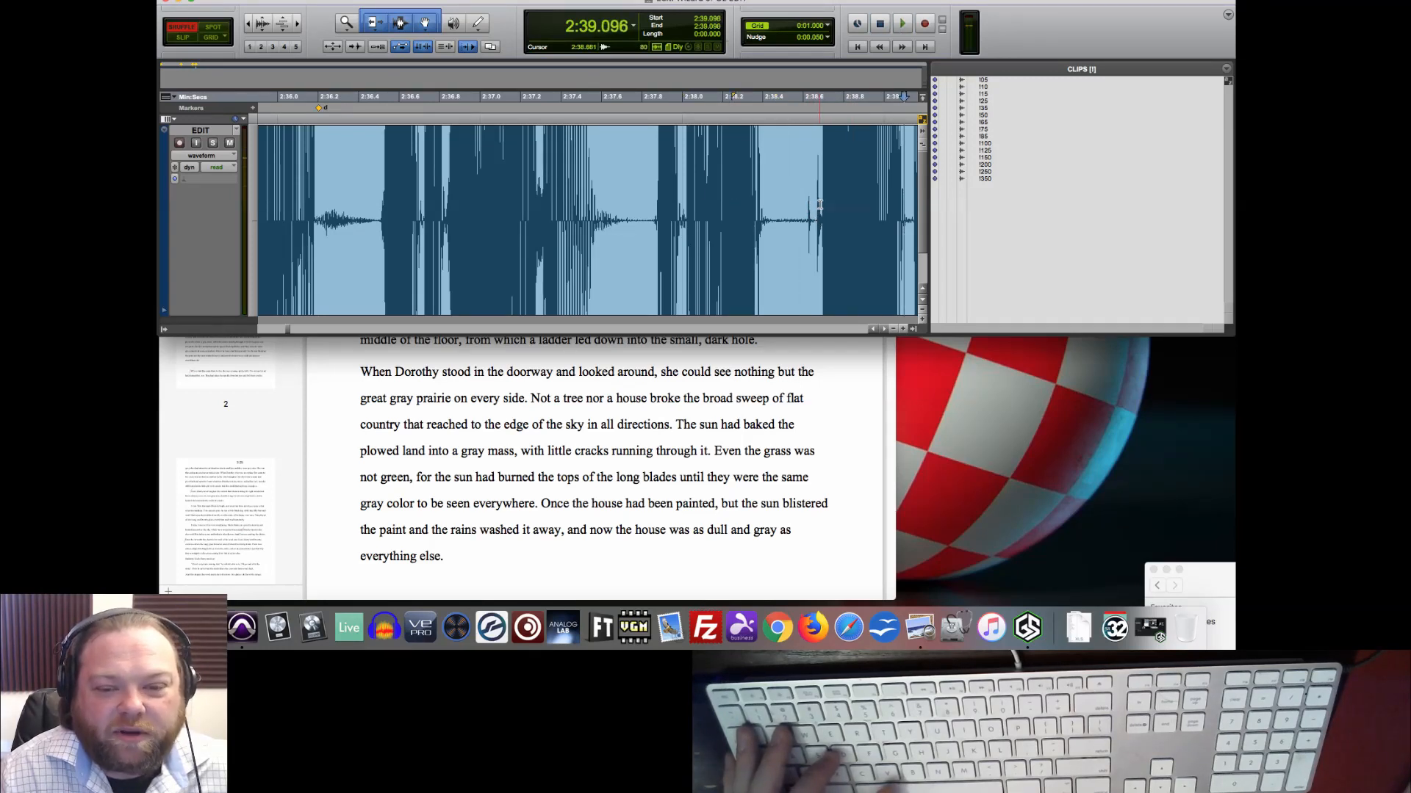
{"action": "left_click_drag", "start_coordinate": [818, 204], "coordinate": [807, 204]}
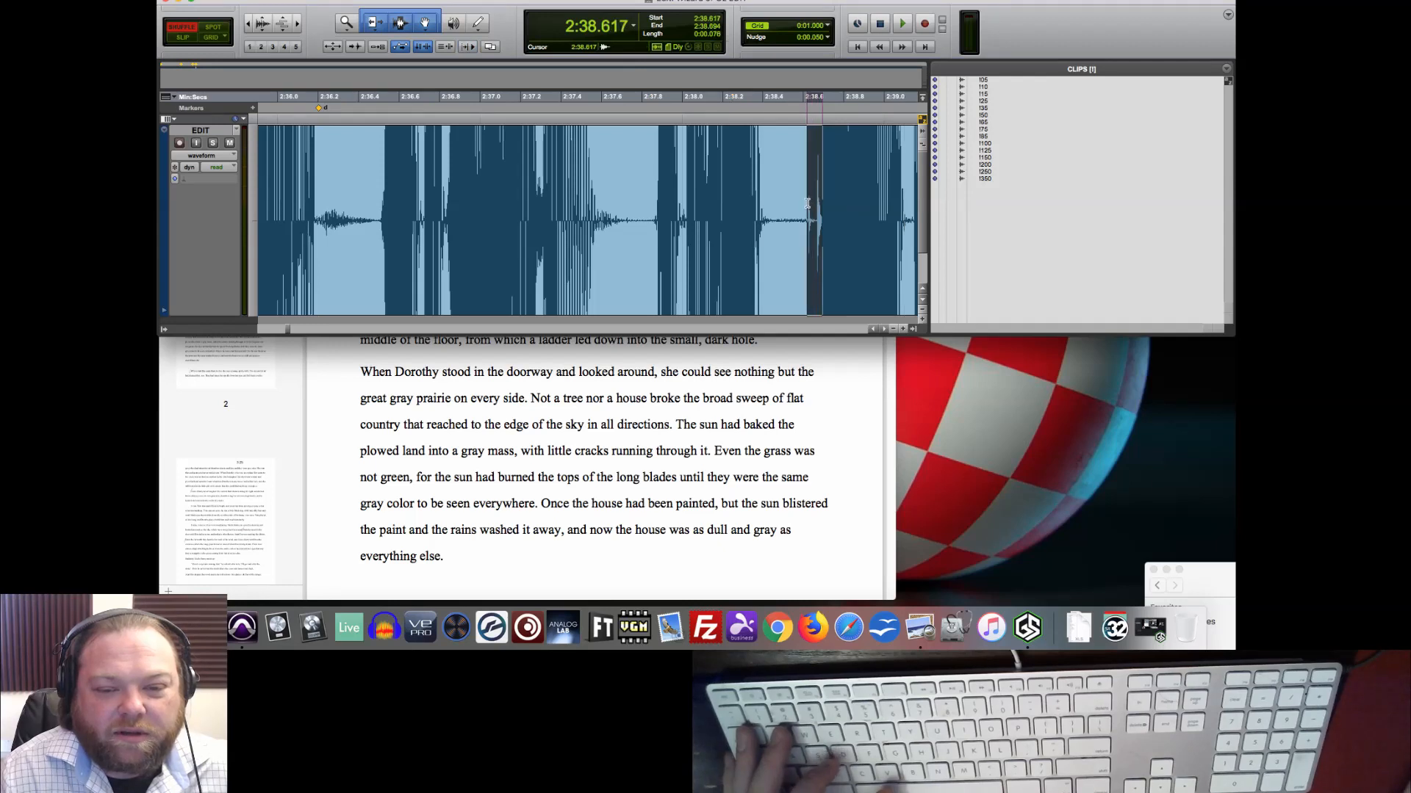
{"action": "key", "text": "x"}
{"action": "left_click", "coordinate": [611, 149]}
{"action": "key", "text": "space"}
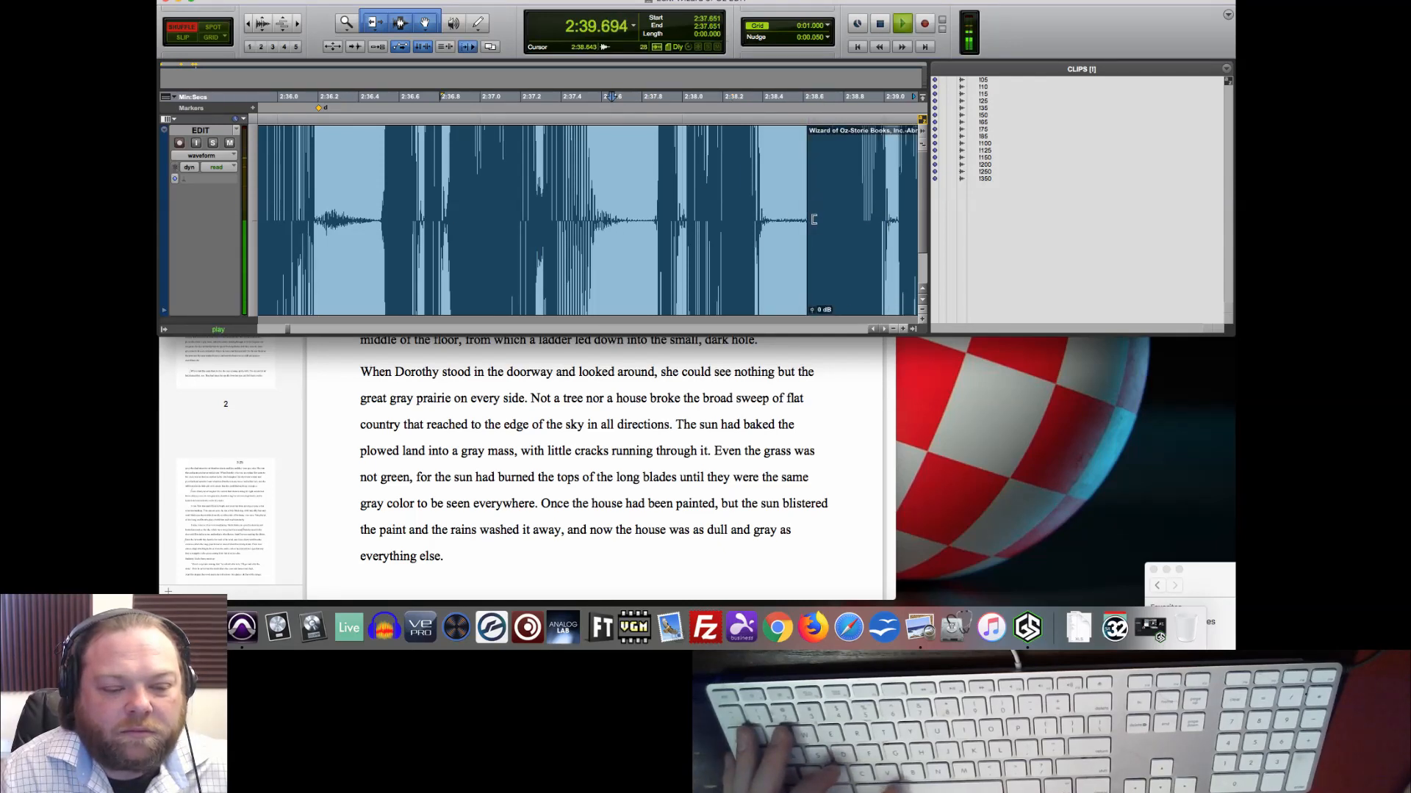
{"action": "key", "text": "space"}
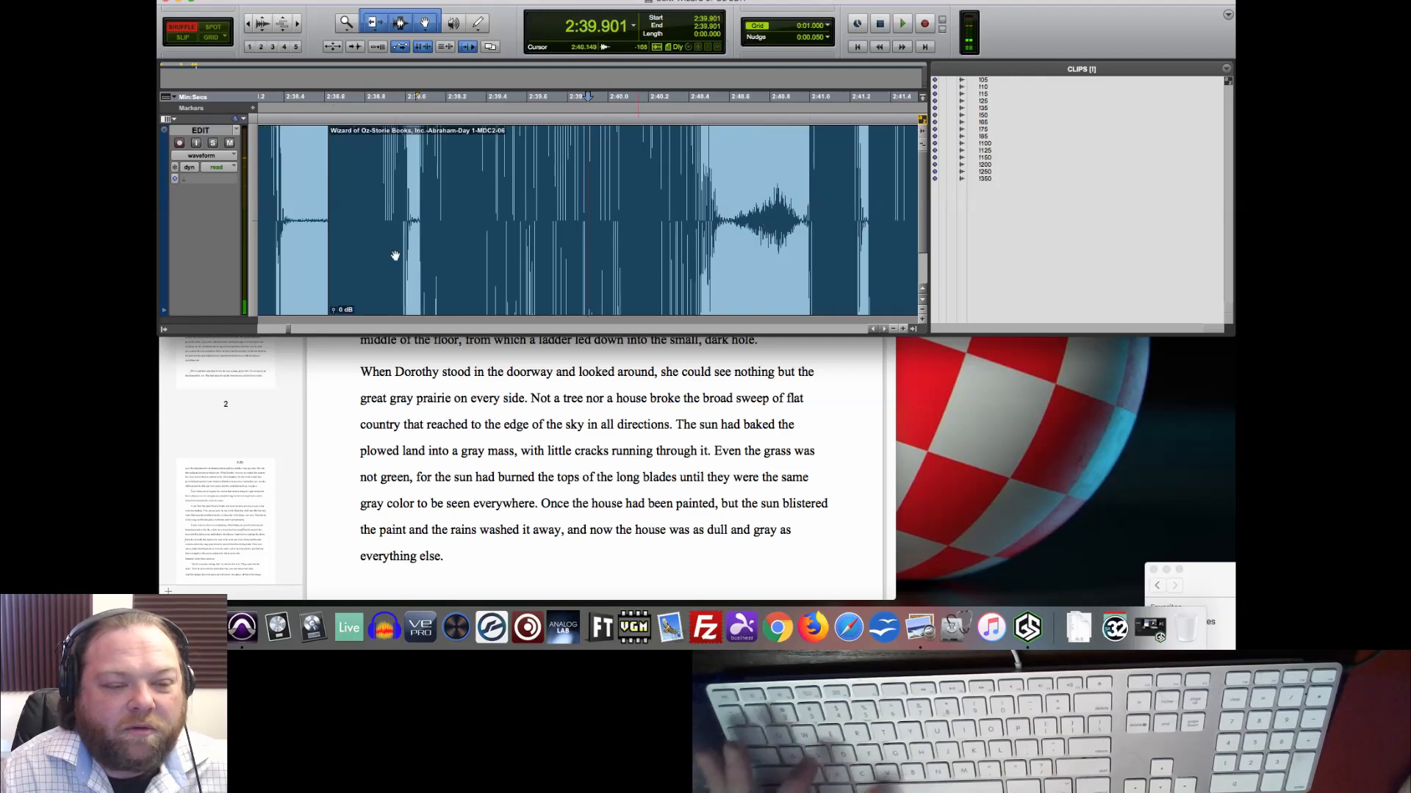
- Locate the short burst just after 2:39.0 by ear, select it from 2:39.070 to 2:39.154, and audition it
{"action": "left_click", "coordinate": [430, 152]}
{"action": "key", "text": "space"}
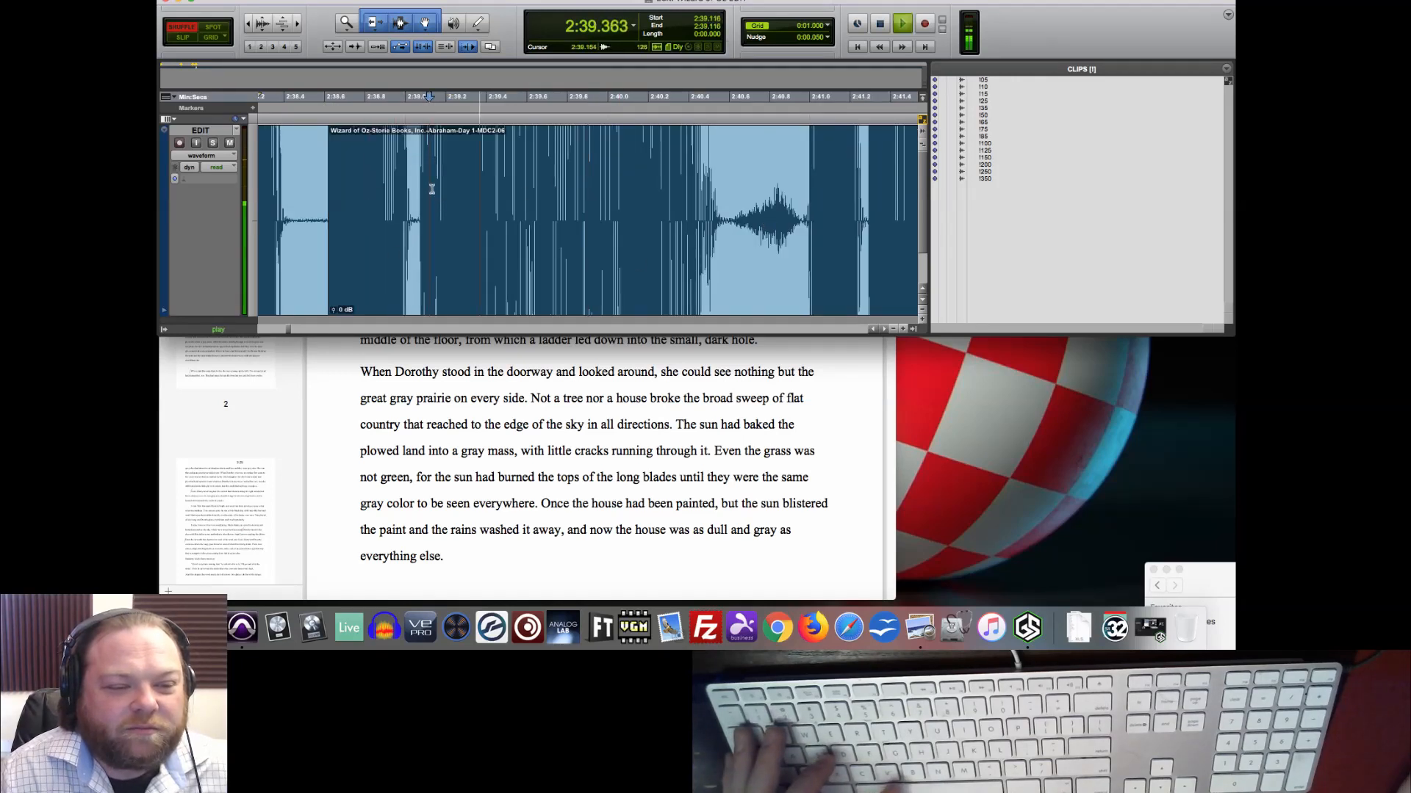
{"action": "key", "text": "space"}
{"action": "key", "text": "t"}
{"action": "key", "text": "t"}
{"action": "left_click_drag", "start_coordinate": [560, 192], "coordinate": [628, 198]}
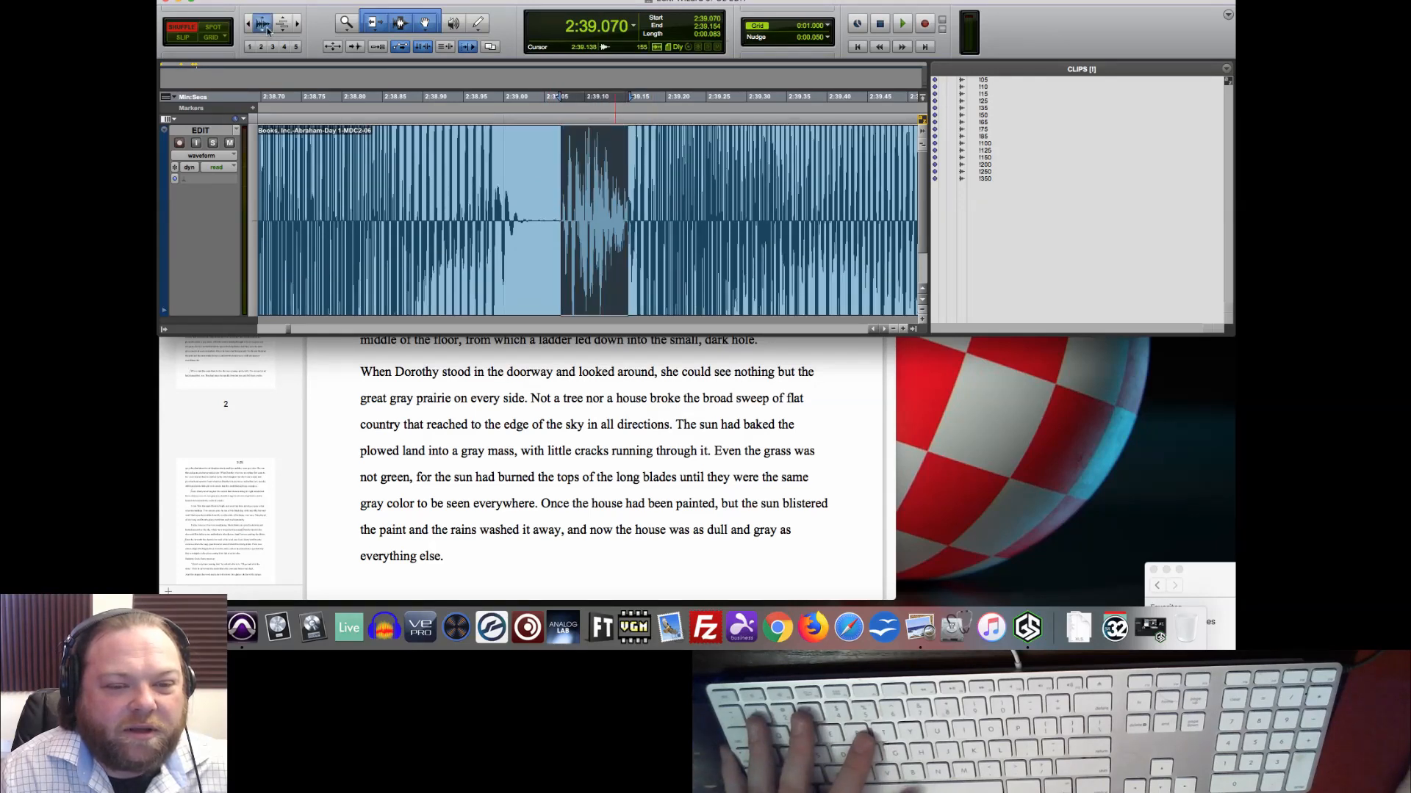
{"action": "key", "text": "r"}
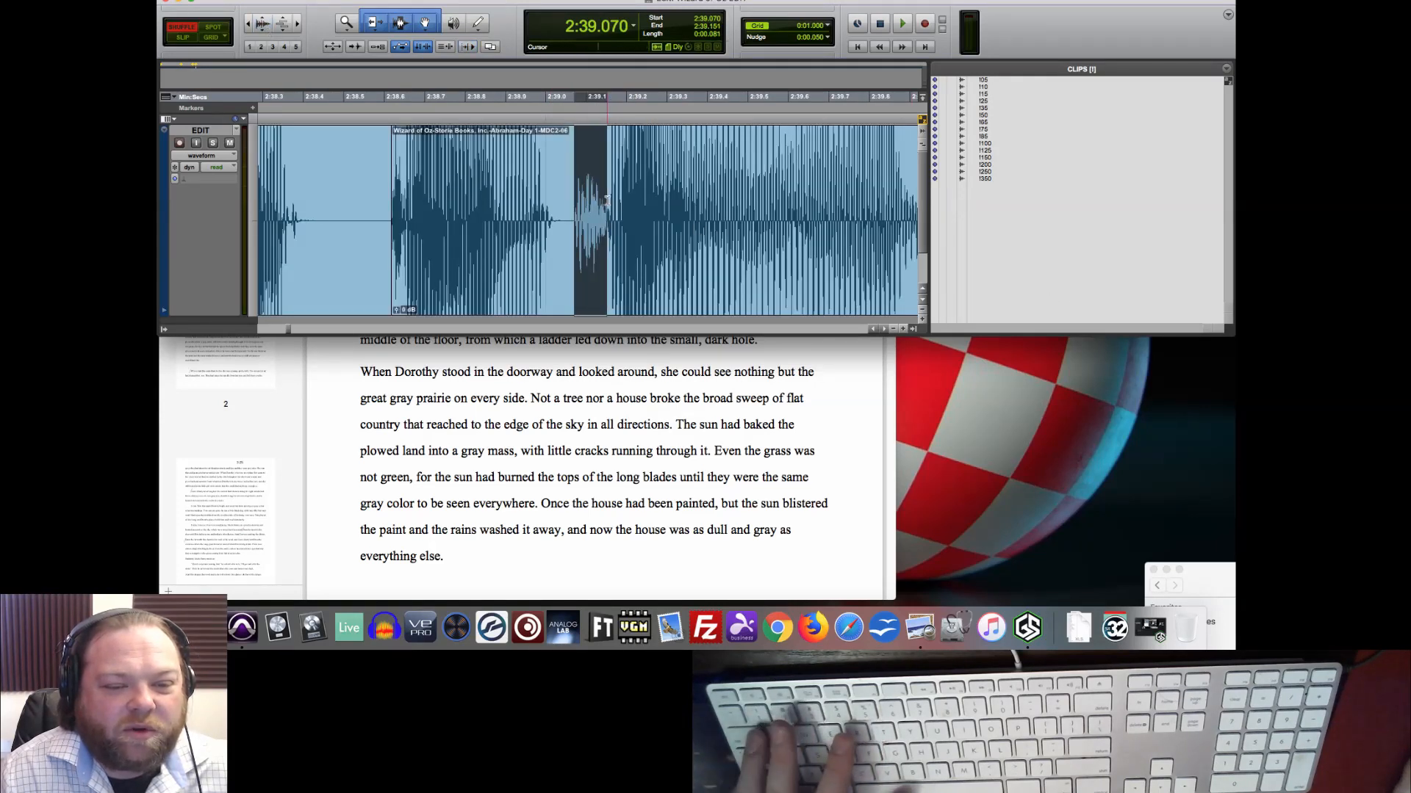
{"action": "key", "text": "space"}
- Open the EQ3 1-Band AudioSuite processor for the selected burst and set its filter type to High-Pass
{"action": "left_click", "coordinate": [447, 0]}
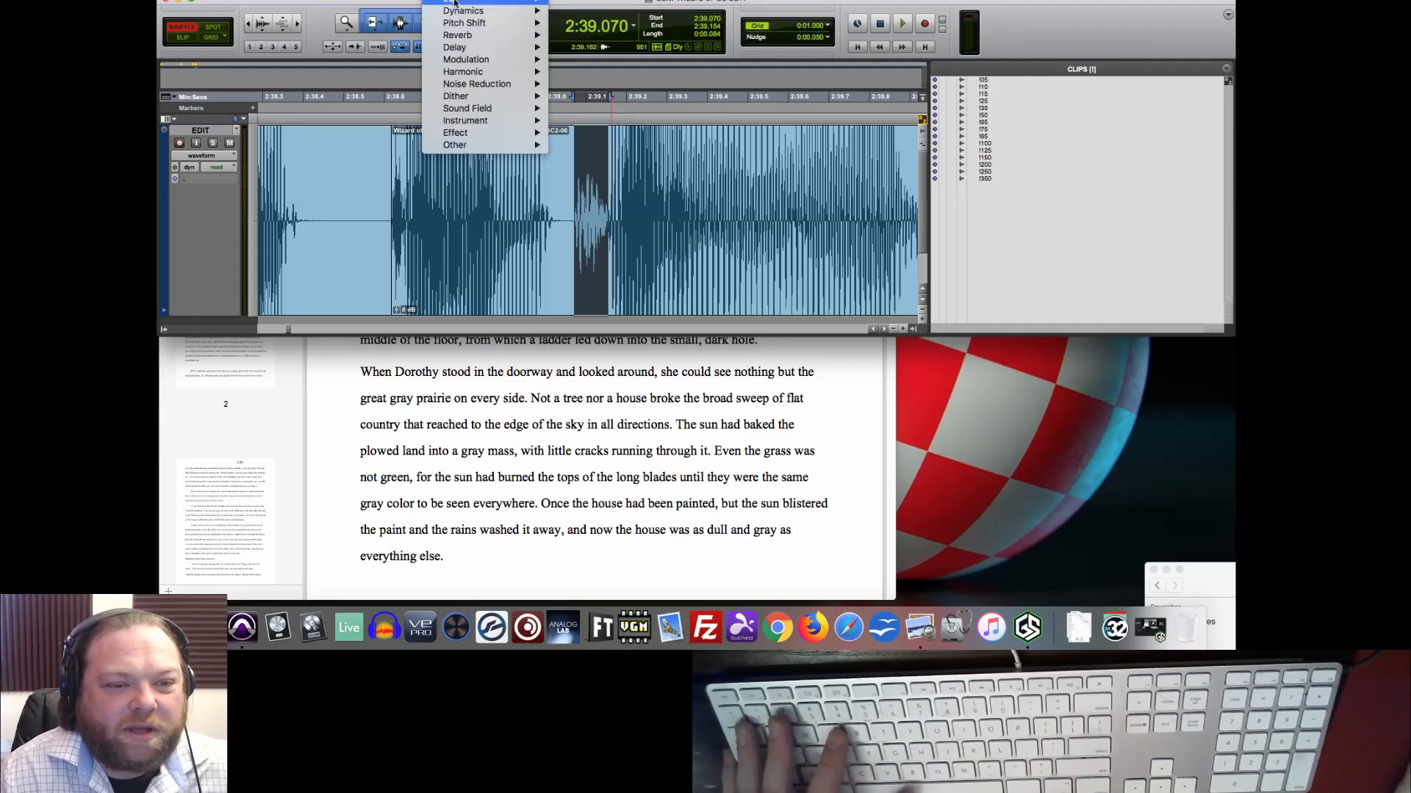
{"action": "mouse_move", "coordinate": [457, 3]}
{"action": "left_click", "coordinate": [606, 63]}
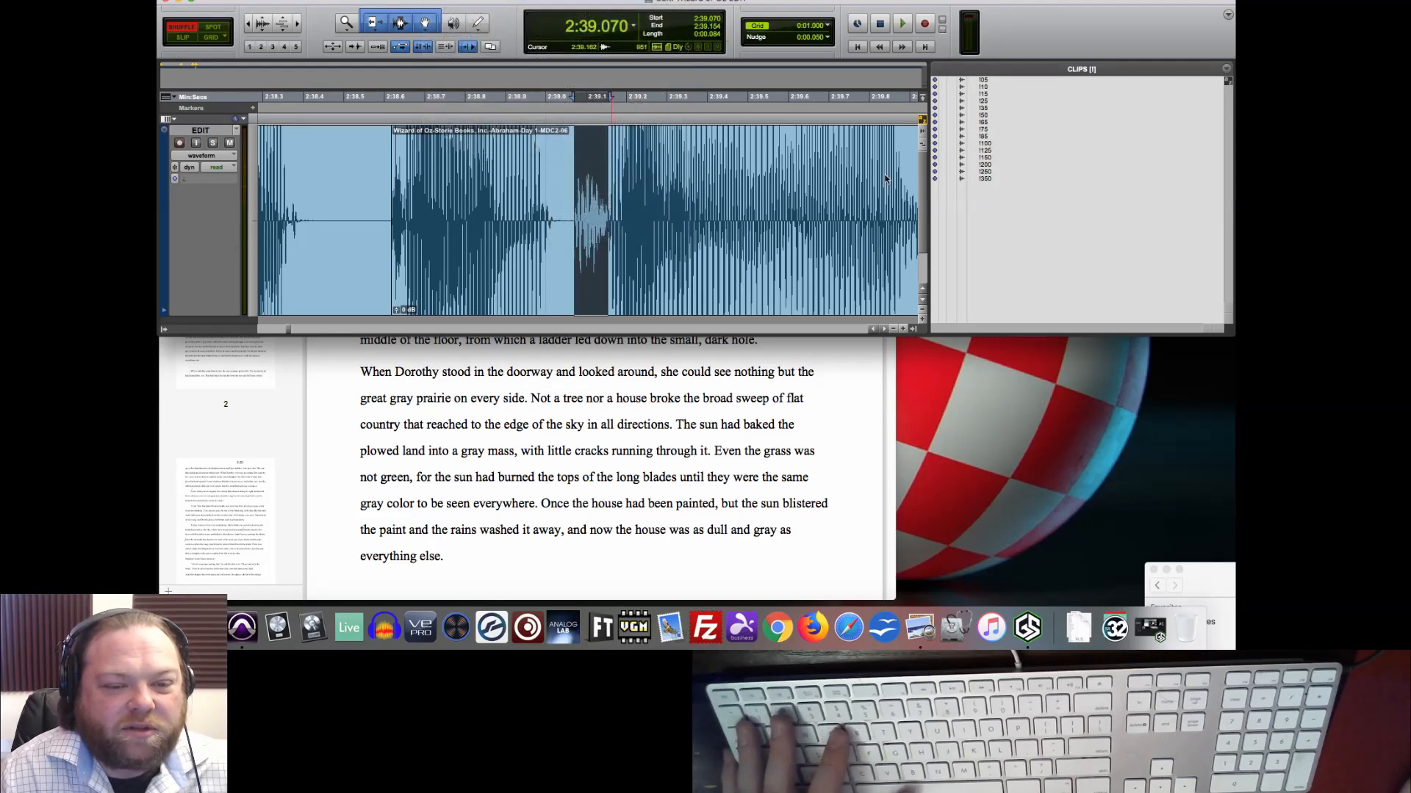
{"action": "left_click", "coordinate": [238, 176]}
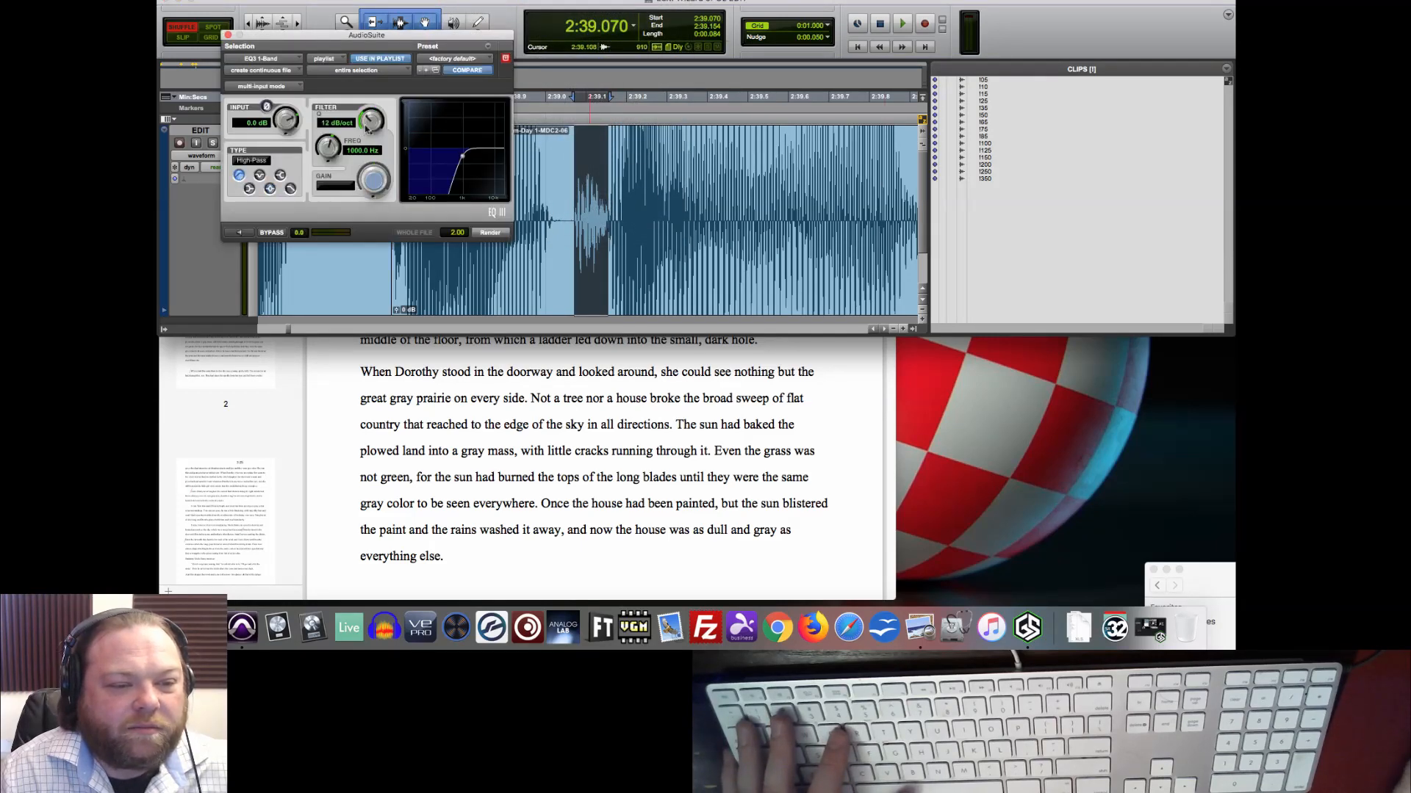
- Set the high-pass filter to 24 dB/oct at 80 Hz and the render handle length to 0.00
{"action": "left_click", "coordinate": [359, 150]}
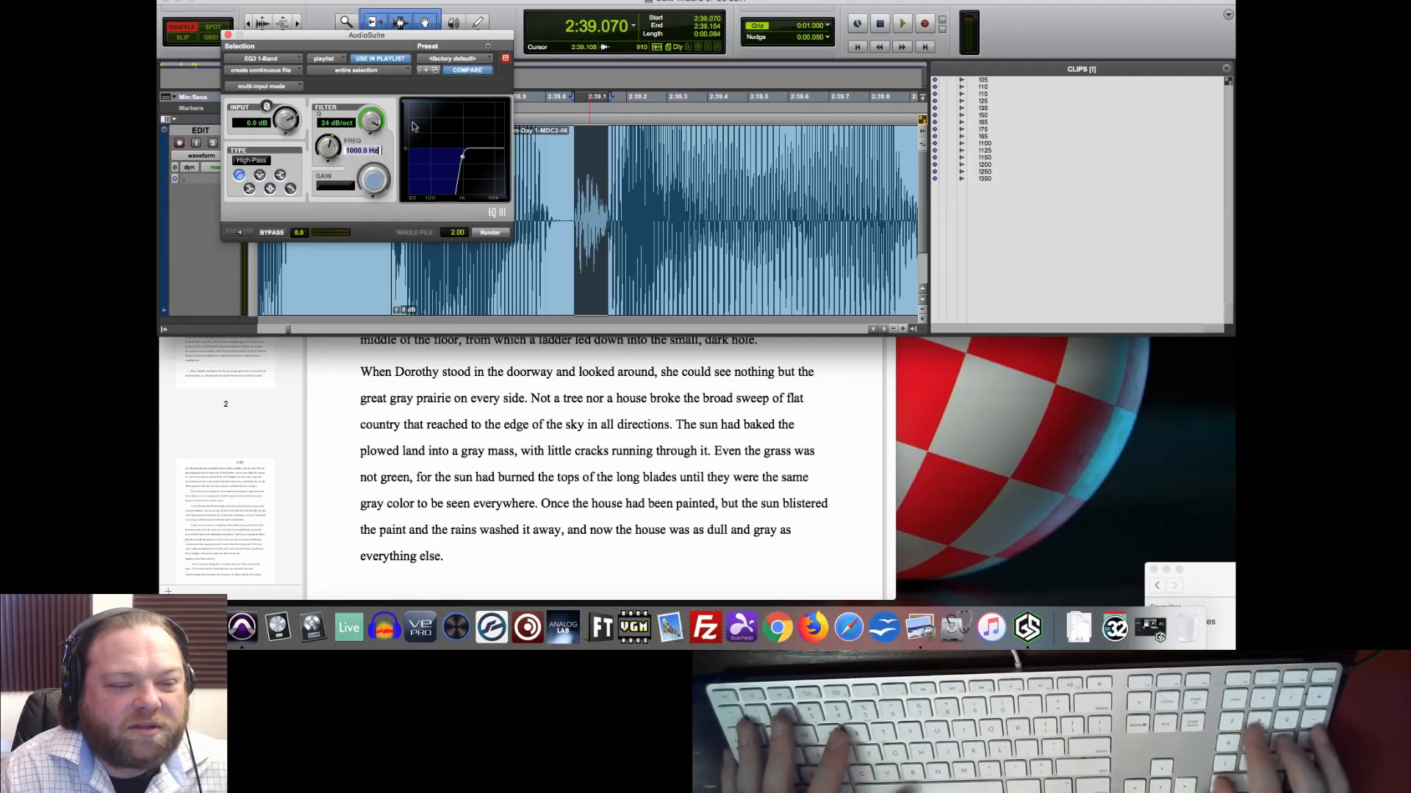
{"action": "type", "text": "80.0"}
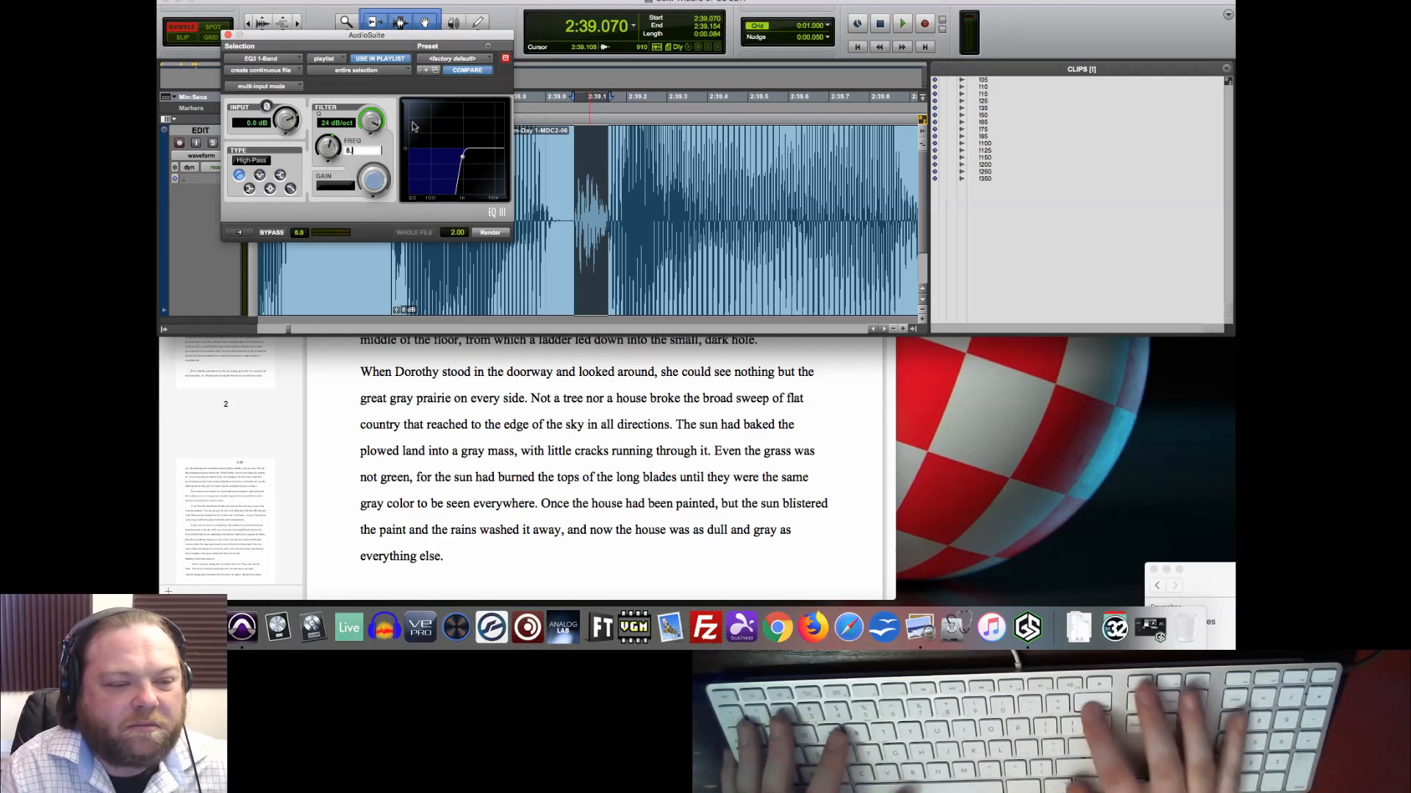
{"action": "key", "text": "Return"}
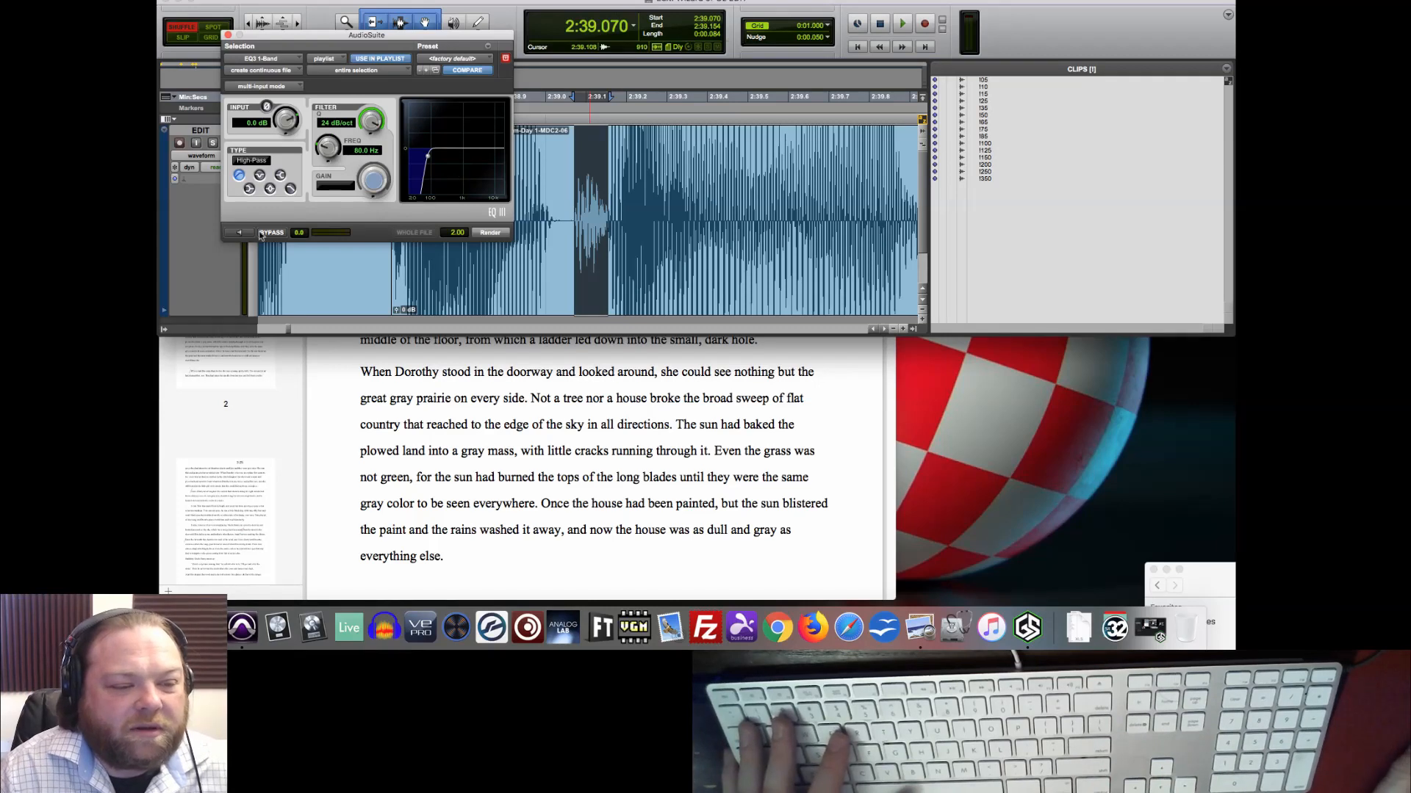
{"action": "left_click", "coordinate": [458, 235]}
{"action": "type", "text": "0"}
{"action": "key", "text": "Return"}
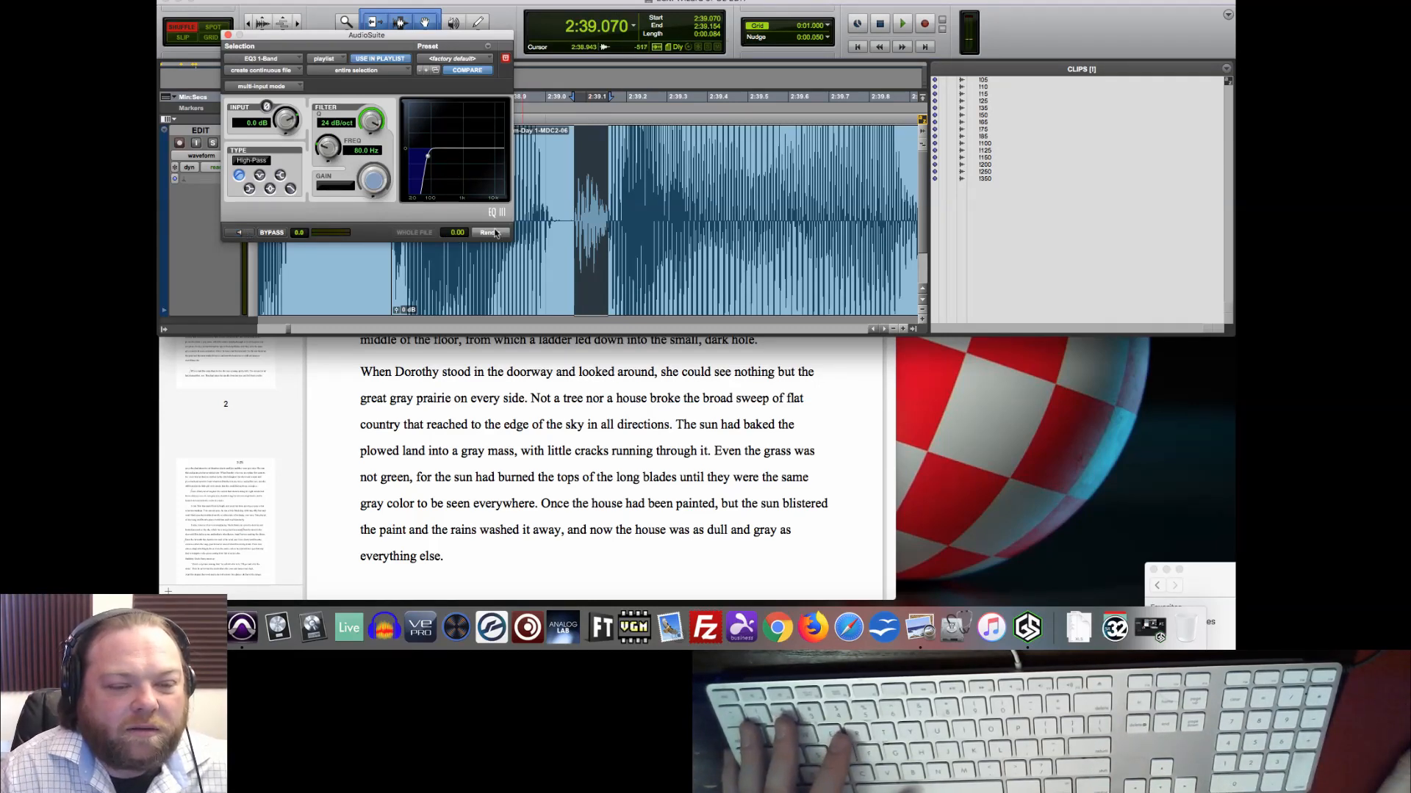
- Try rendering the 80 Hz high-pass filter on the burst and audition it, undoing the render
{"action": "left_click", "coordinate": [490, 233]}
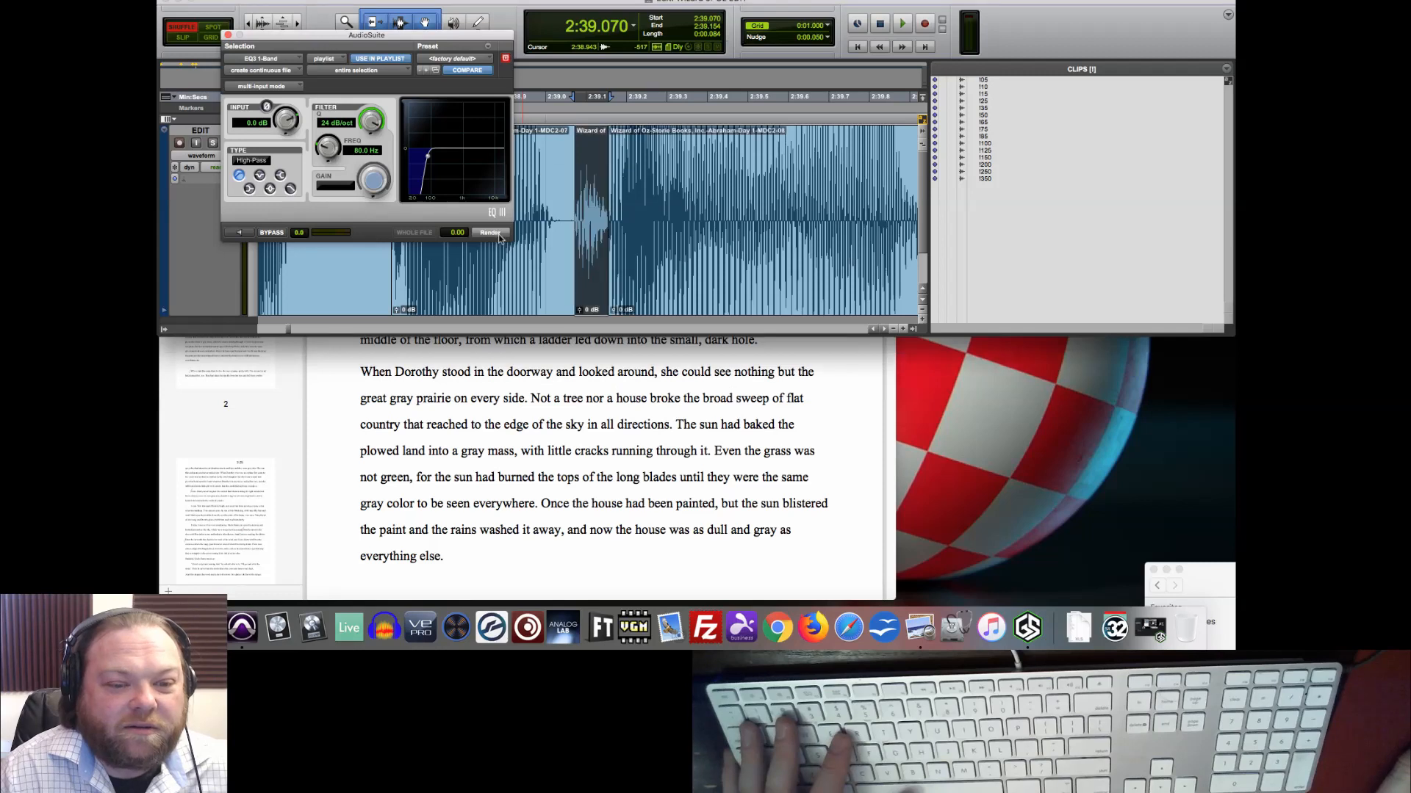
{"action": "left_click", "coordinate": [535, 179]}
{"action": "key", "text": "space"}
{"action": "key", "text": "space"}
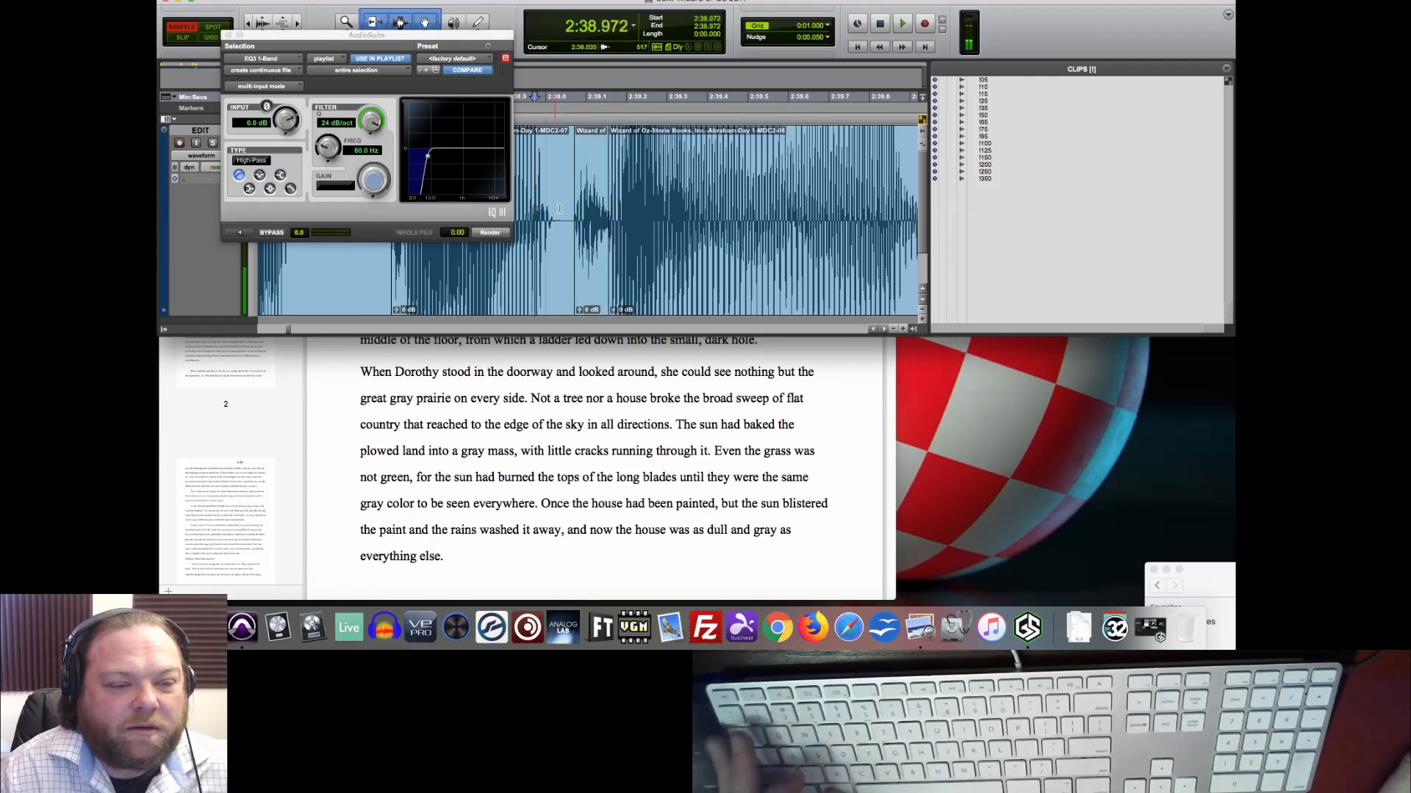
{"action": "key", "text": "super+z"}
- Raise the high-pass frequency to 113 Hz, render it onto the burst, and audition the result before closing the EQ
{"action": "left_click_drag", "start_coordinate": [329, 149], "coordinate": [329, 147]}
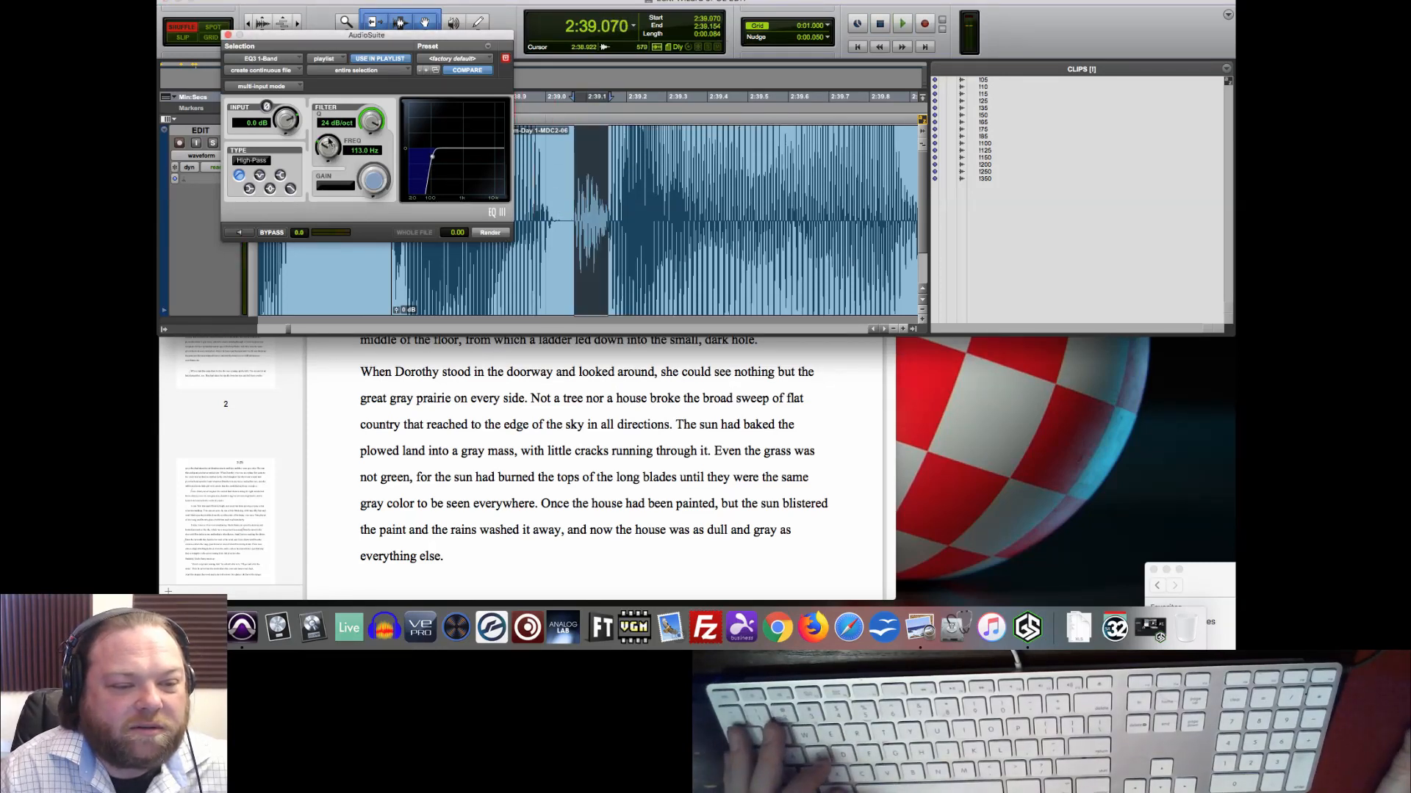
{"action": "left_click", "coordinate": [488, 234]}
{"action": "left_click", "coordinate": [550, 242]}
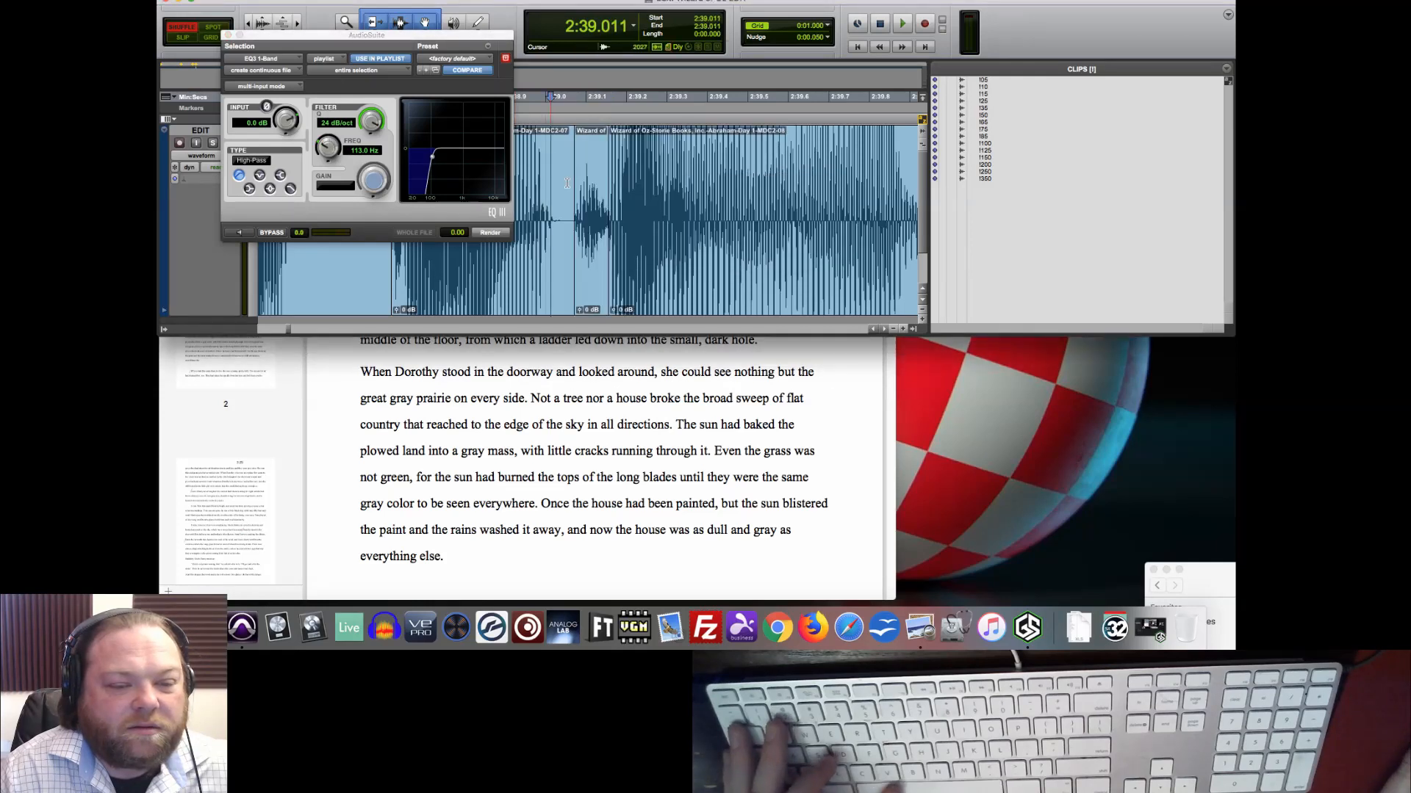
{"action": "key", "text": "space"}
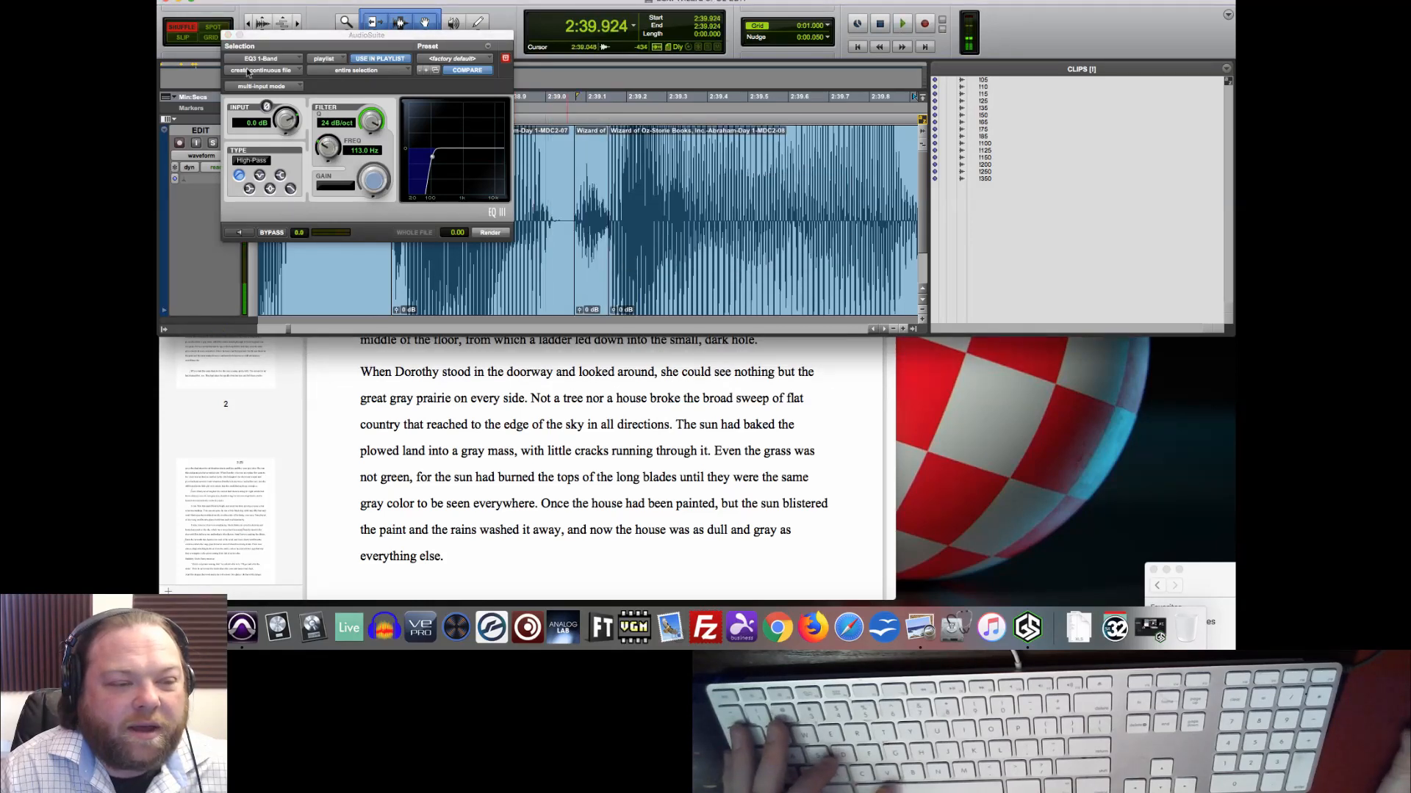
{"action": "left_click", "coordinate": [228, 35]}
{"action": "left_click", "coordinate": [597, 221]}
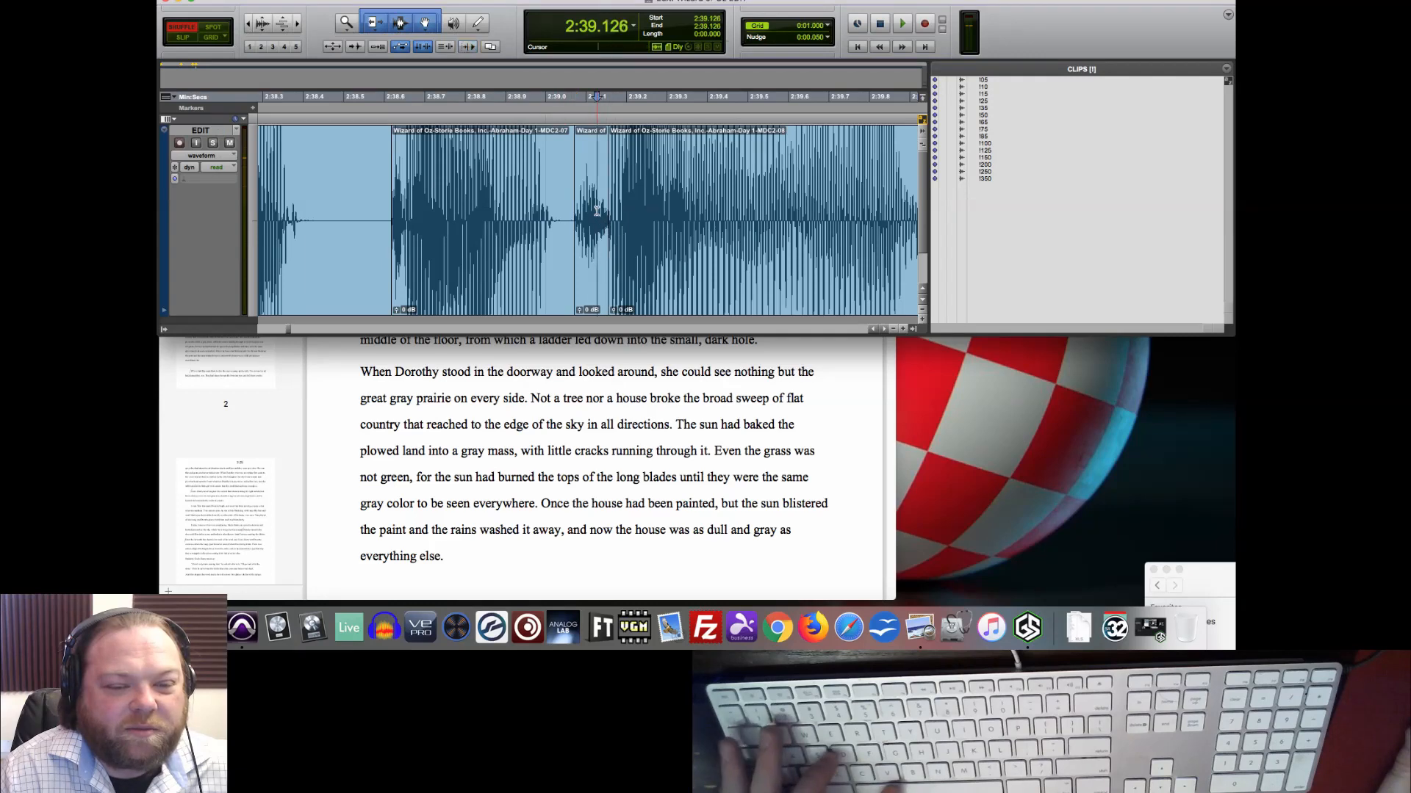
- Crossfade the end of the filtered burst into the following narration and shorten the fade to about 0.010 s
{"action": "key", "text": "shift+Tab"}
{"action": "key", "text": "f"}
{"action": "key", "text": "t"}
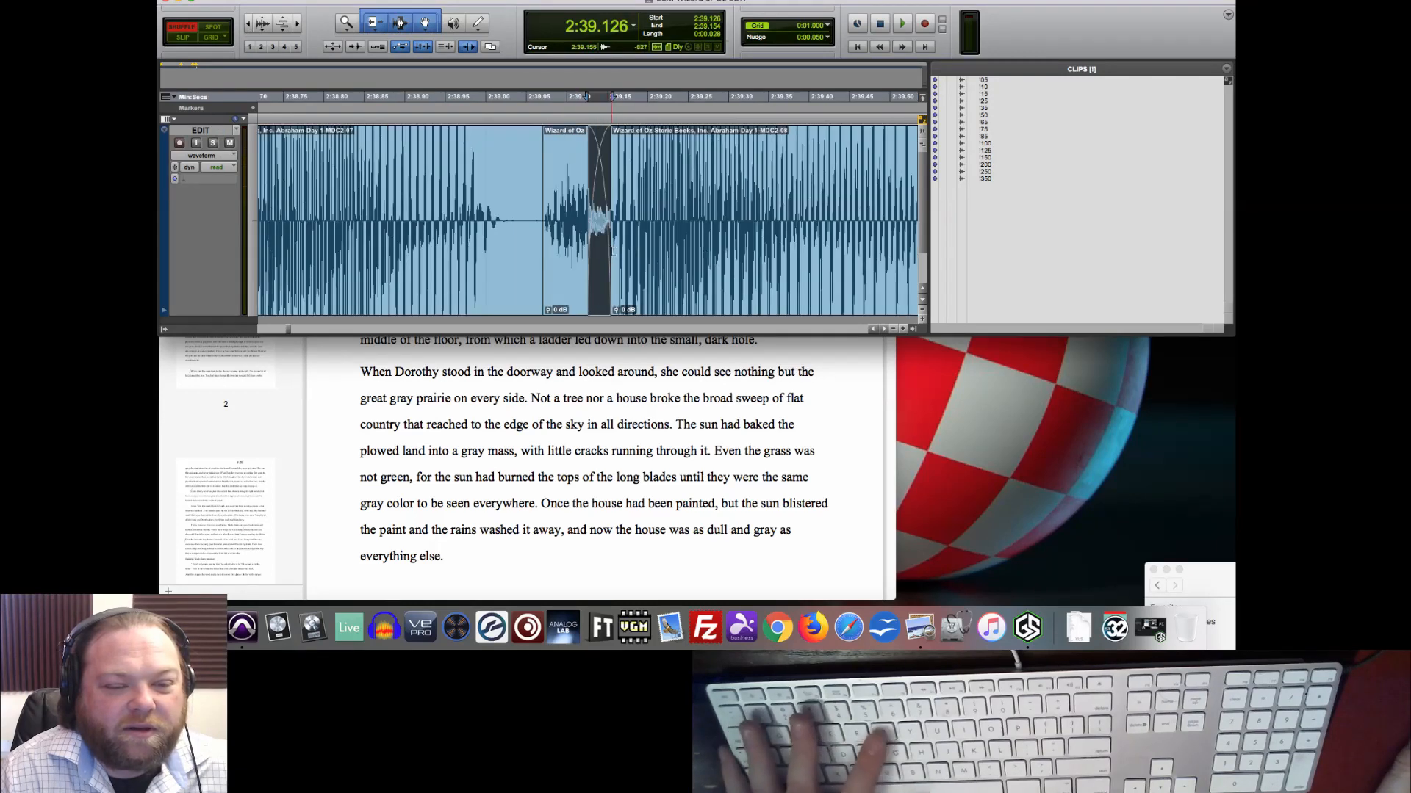
{"action": "key", "text": "t"}
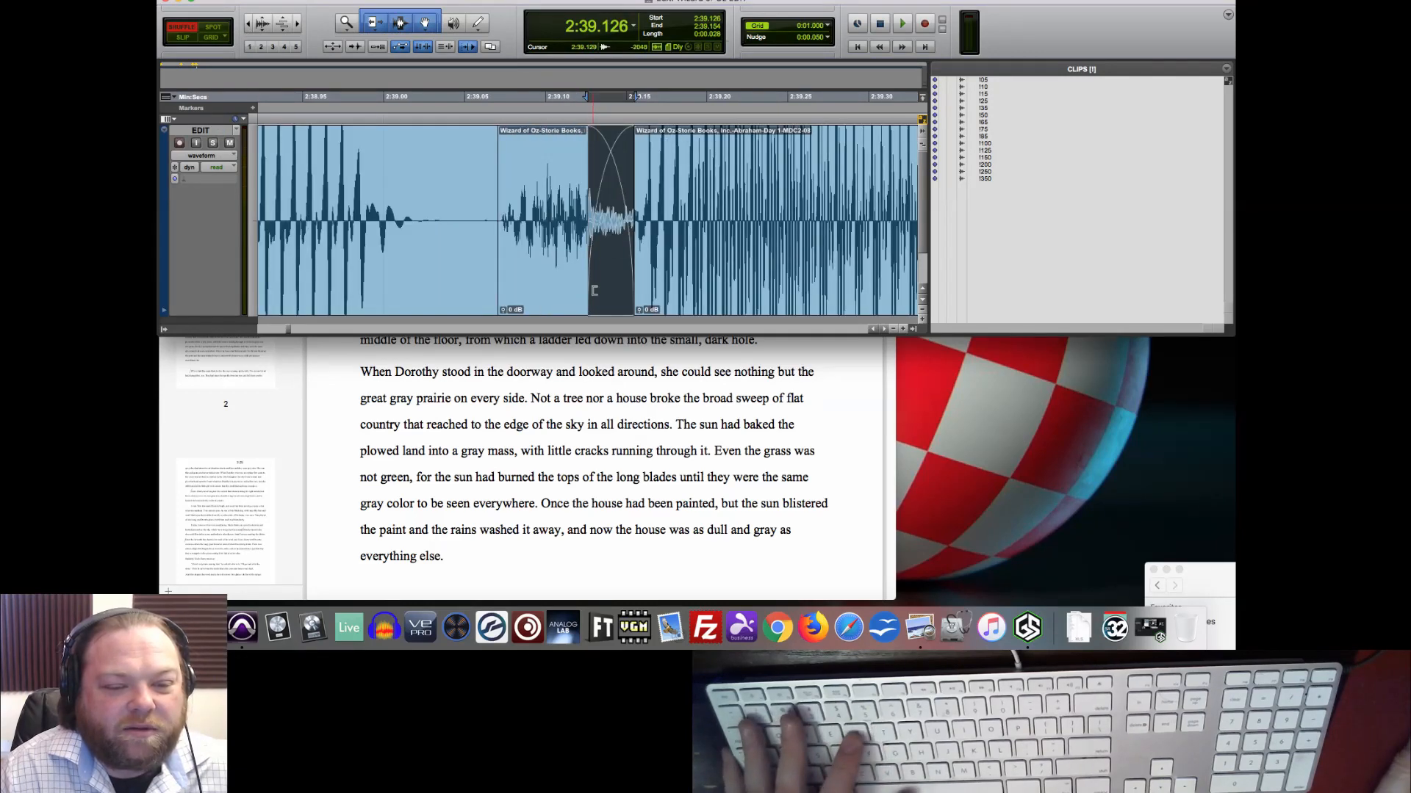
{"action": "left_click_drag", "start_coordinate": [594, 291], "coordinate": [623, 291]}
{"action": "key", "text": "r"}
- Audition the crossfaded burst in context, replaying the passage from about 2:38.2 and again from about 2:38.5
{"action": "key", "text": "space"}
{"action": "key", "text": "r"}
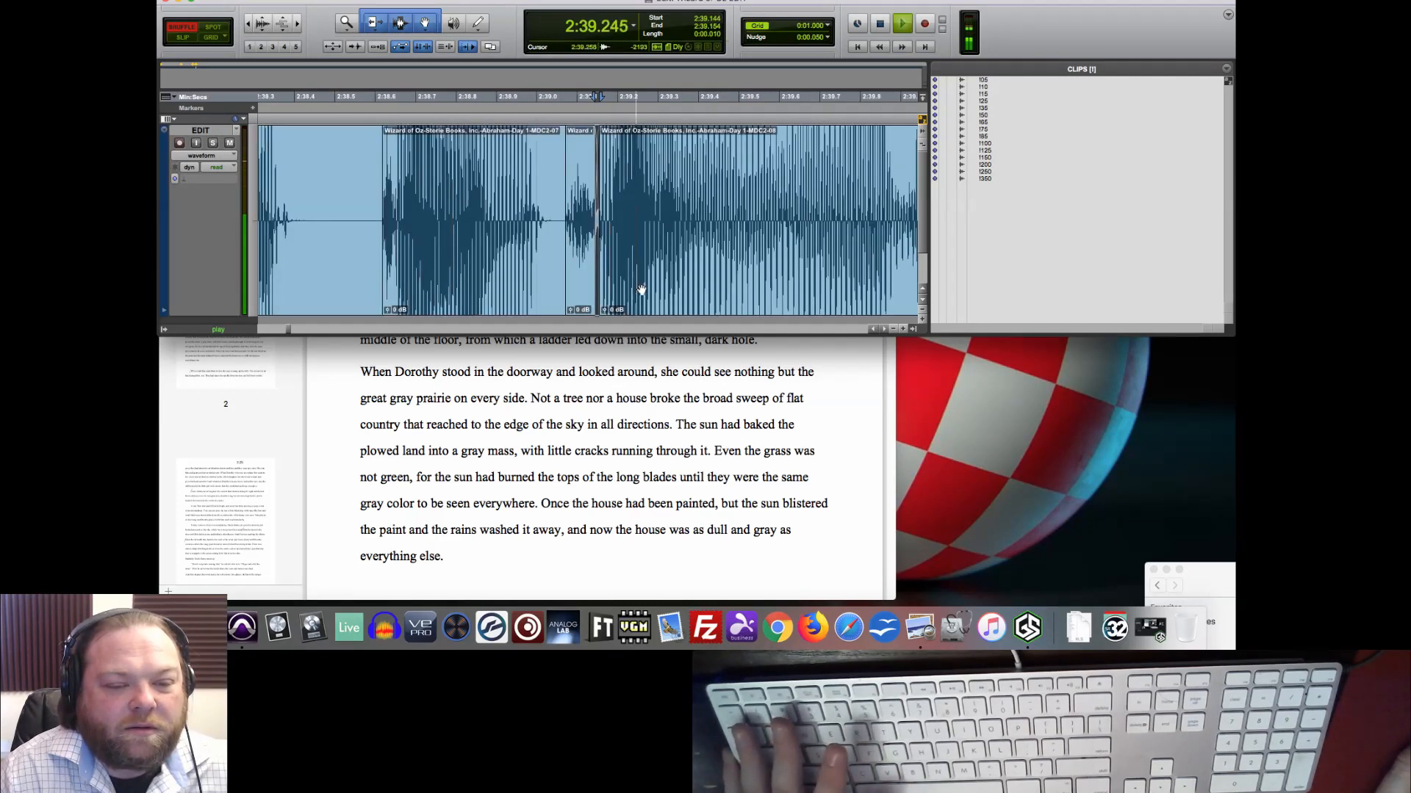
{"action": "key", "text": "r"}
{"action": "left_click", "coordinate": [402, 164]}
{"action": "key", "text": "space"}
{"action": "key", "text": "space"}
{"action": "scroll", "coordinate": [668, 224], "scroll_direction": "up", "scroll_amount": 5}
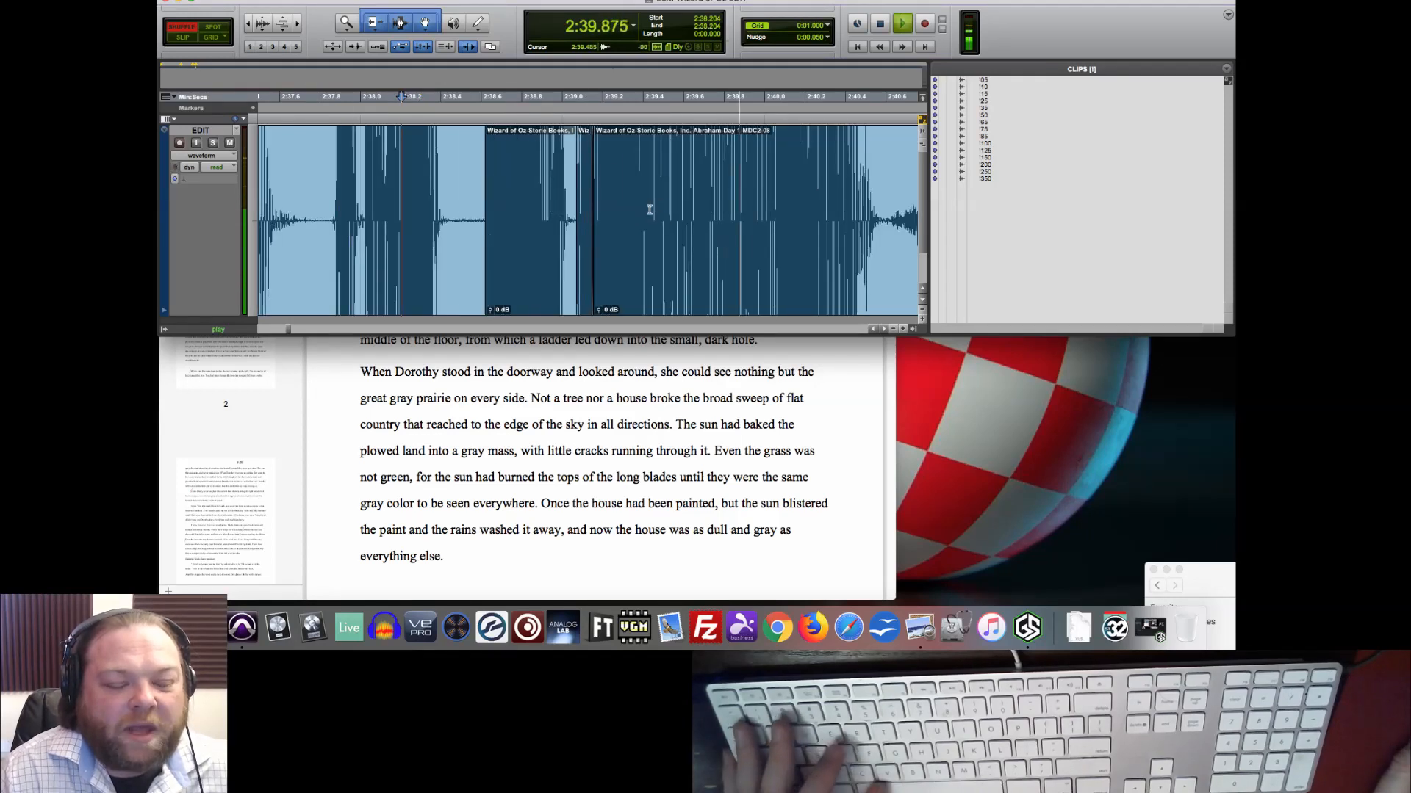
{"action": "key", "text": "space"}
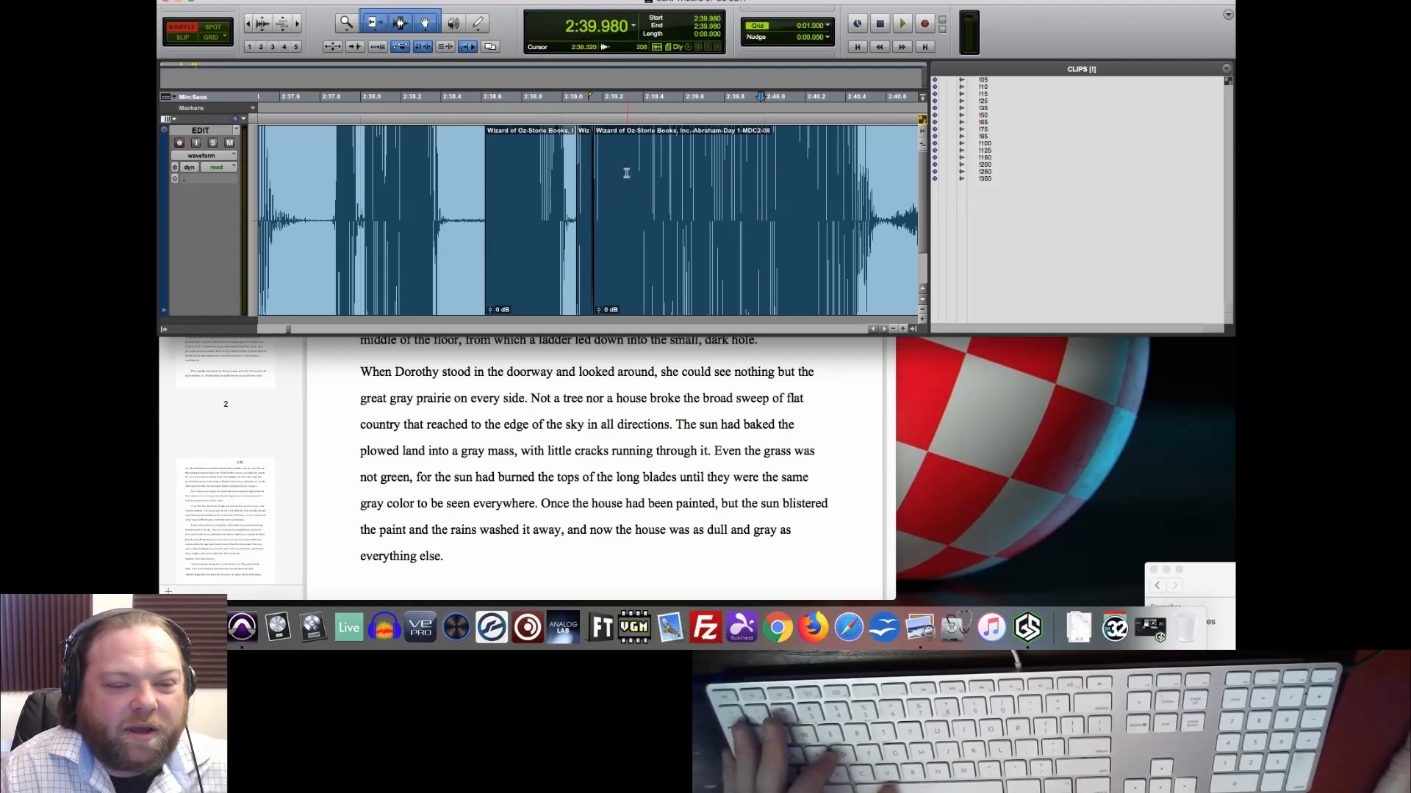
{"action": "left_click", "coordinate": [479, 198]}
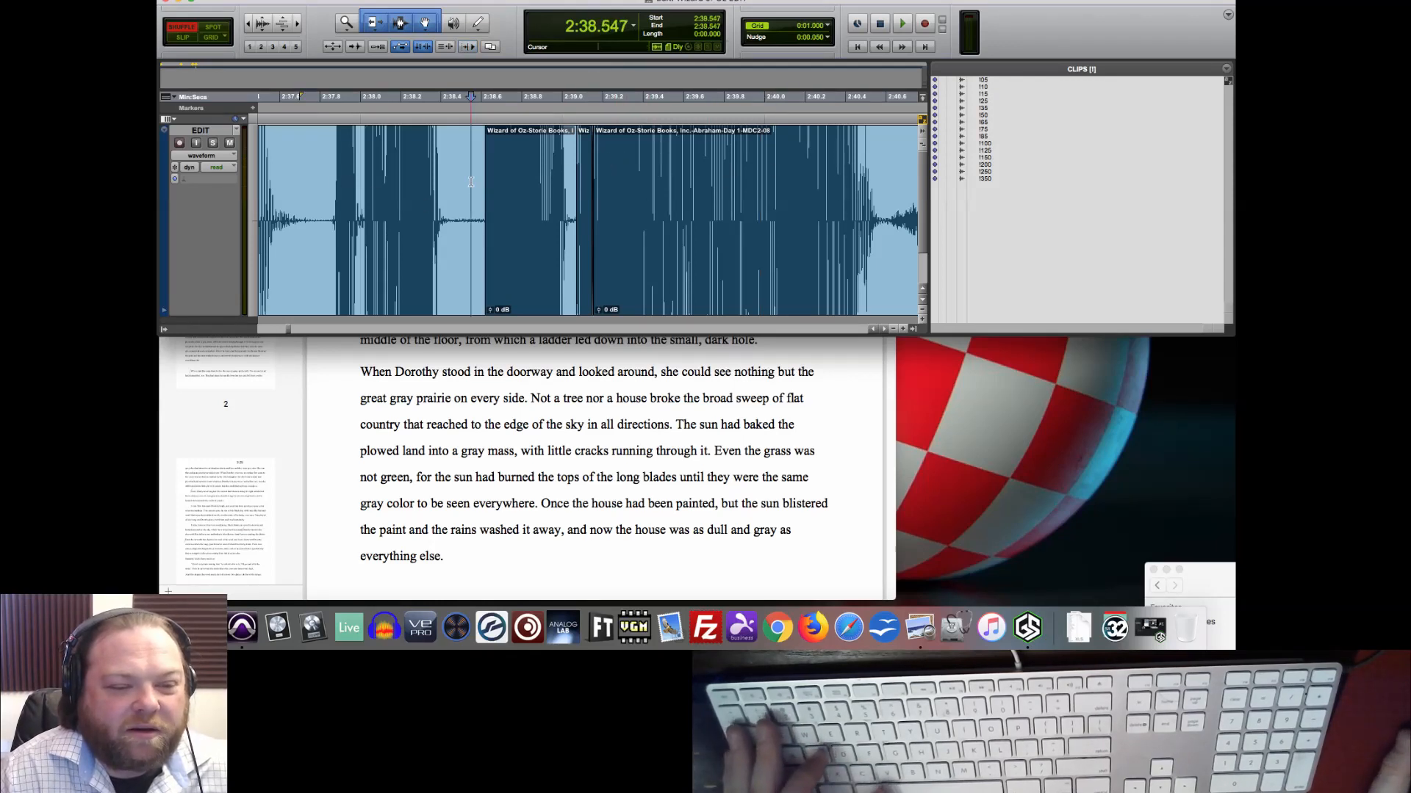
{"action": "key", "text": "space"}
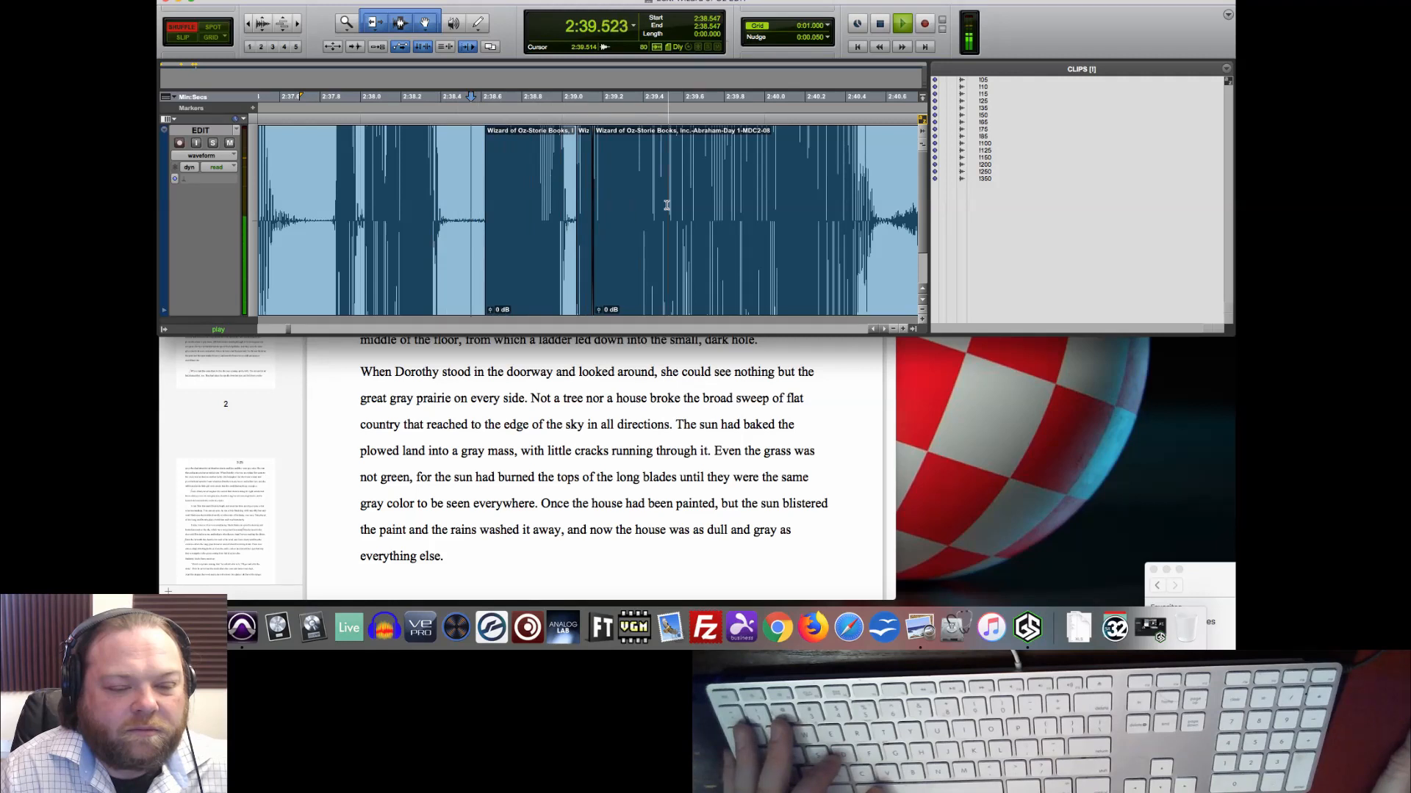
{"action": "key", "text": "space"}
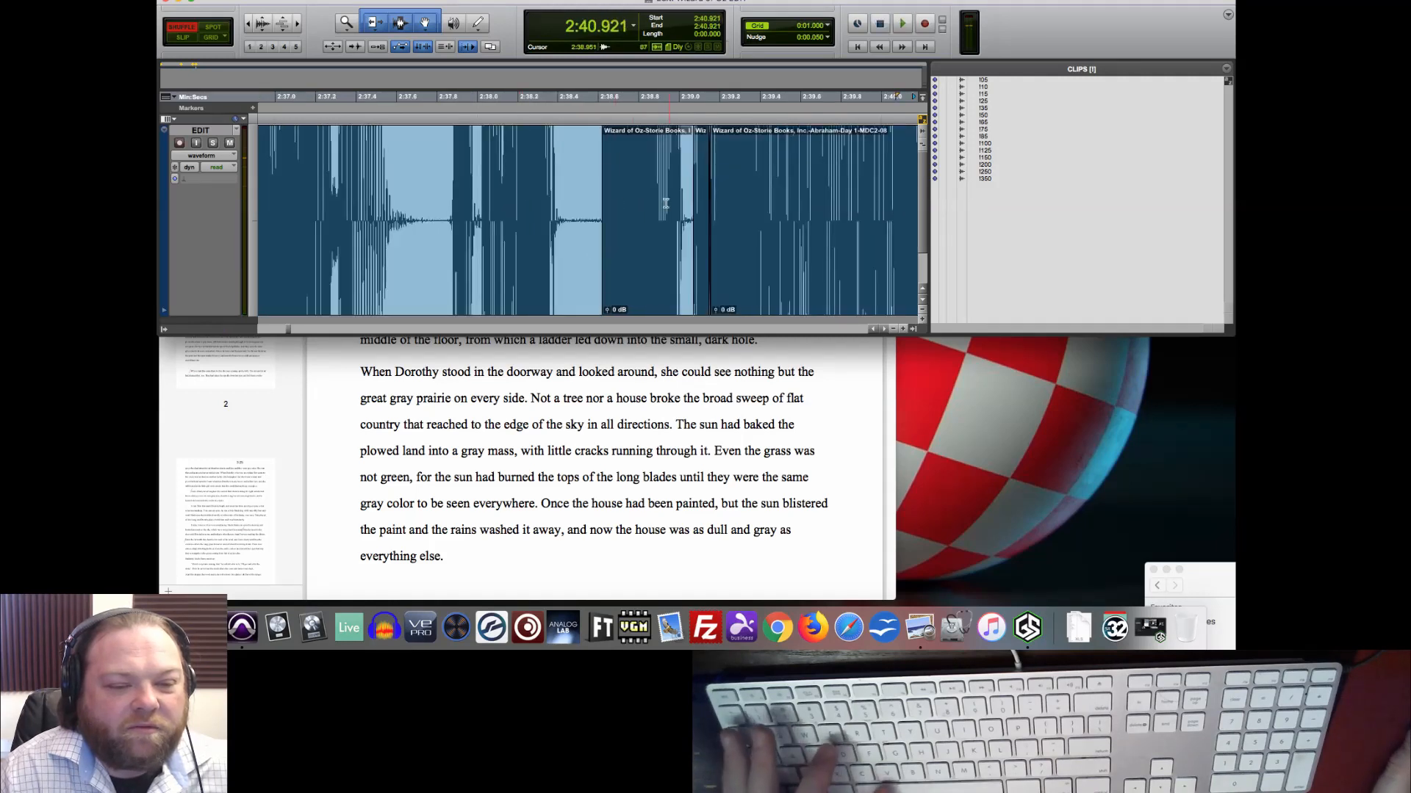
- Audition the word ending near 2:40.5, select its final consonant (about 0.073 s from 2:40.490) and capture it as a clip named !d
{"action": "left_click", "coordinate": [514, 183]}
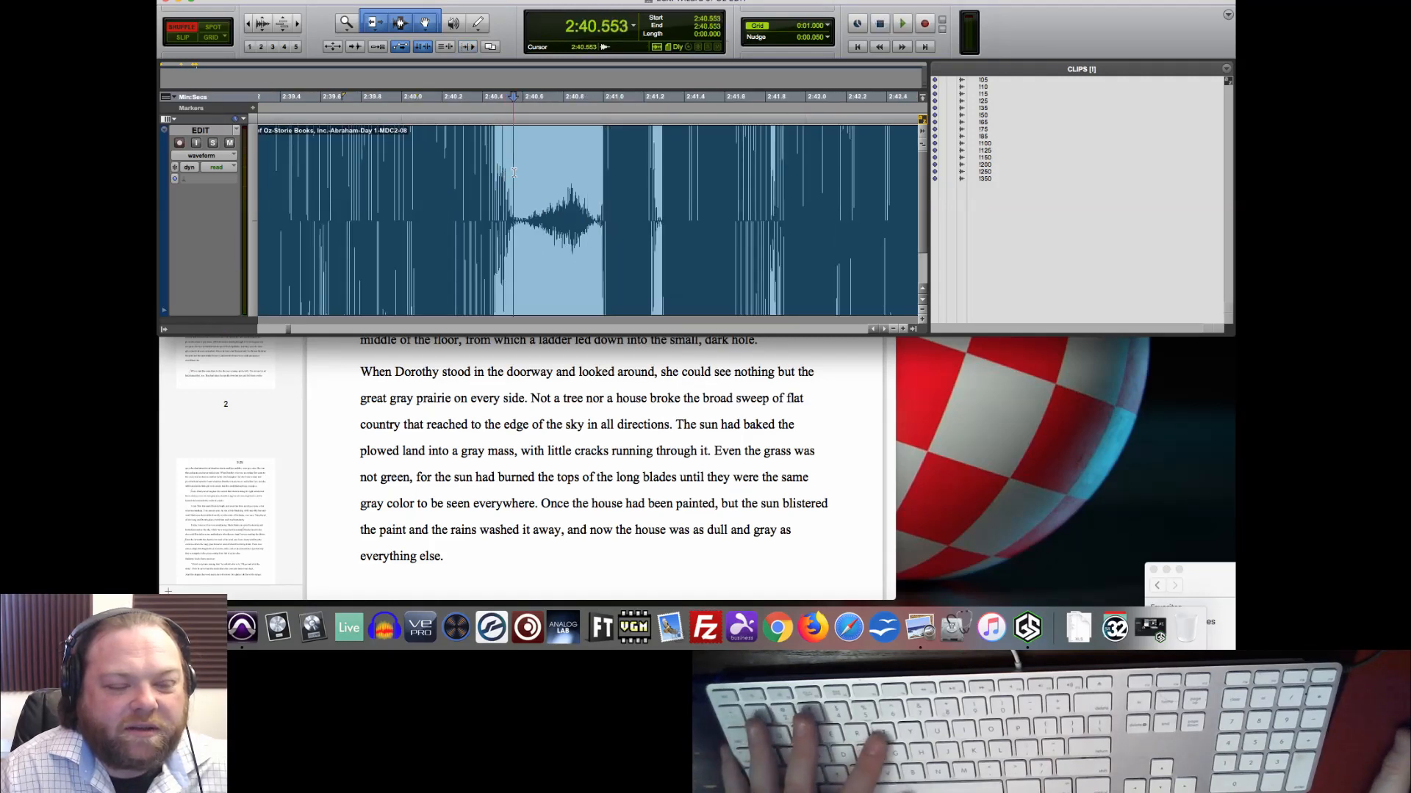
{"action": "key", "text": "t"}
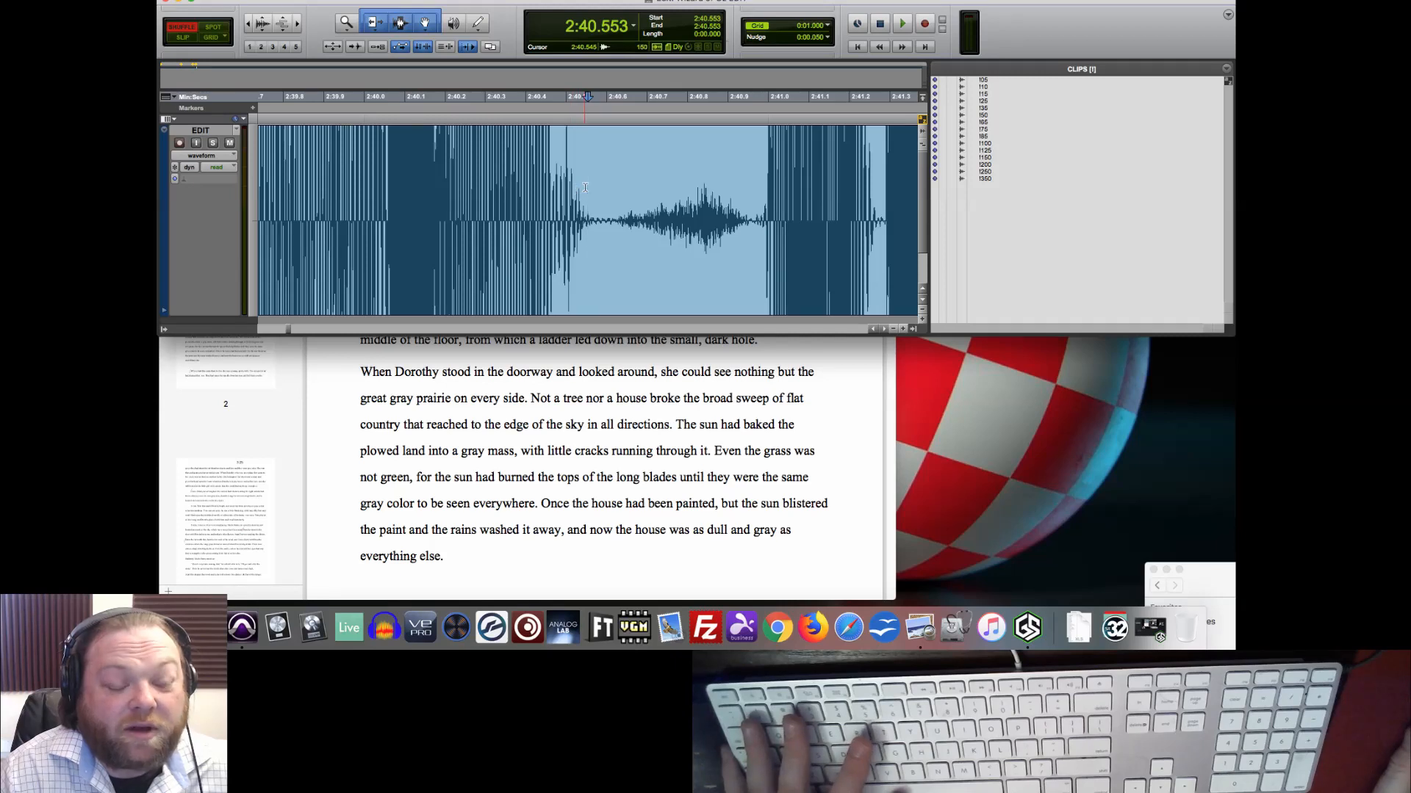
{"action": "key", "text": "n"}
{"action": "key", "text": "space"}
{"action": "key", "text": "space"}
{"action": "left_click_drag", "start_coordinate": [563, 199], "coordinate": [591, 202]}
{"action": "key", "text": "n"}
{"action": "key", "text": "super+r"}
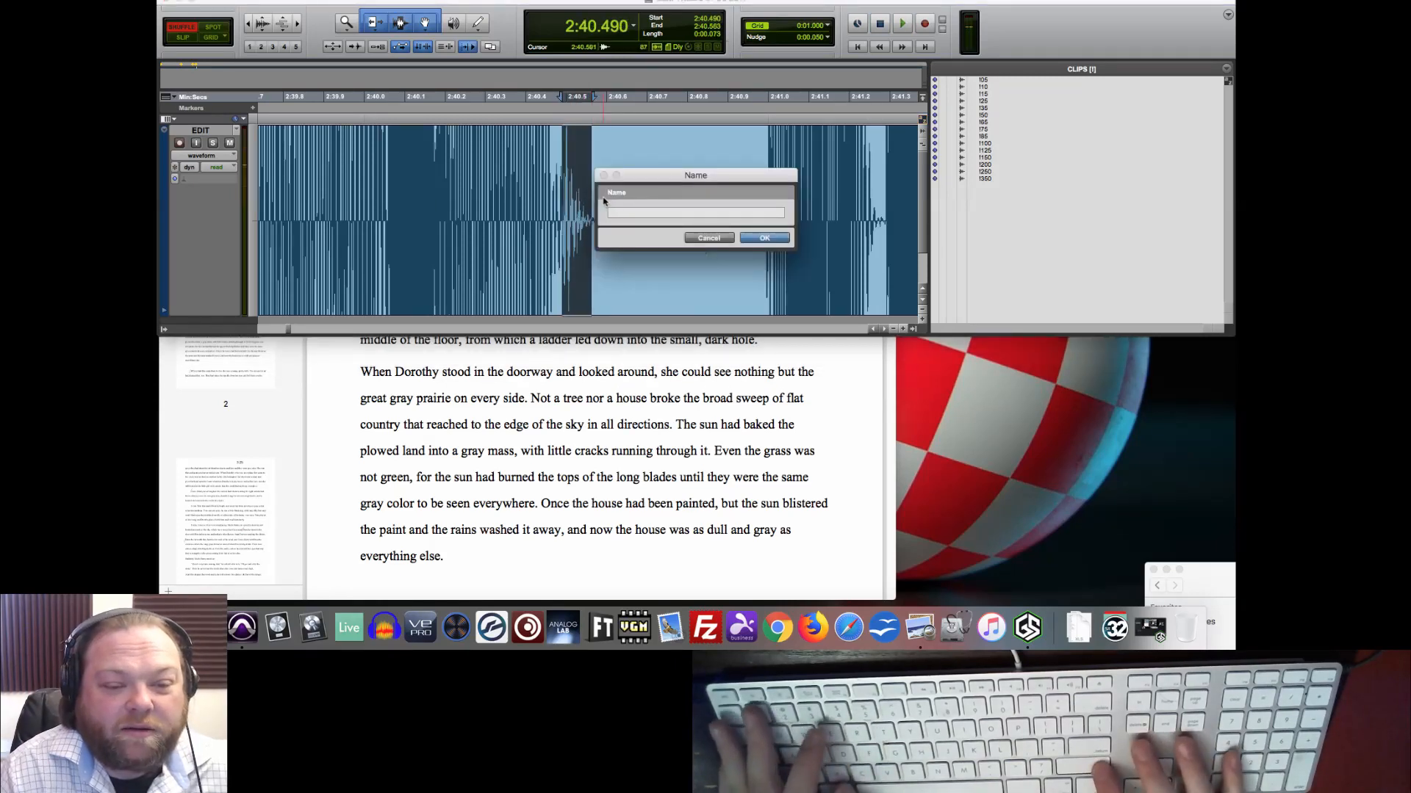
{"action": "type", "text": "!d"}
{"action": "key", "text": "Return"}
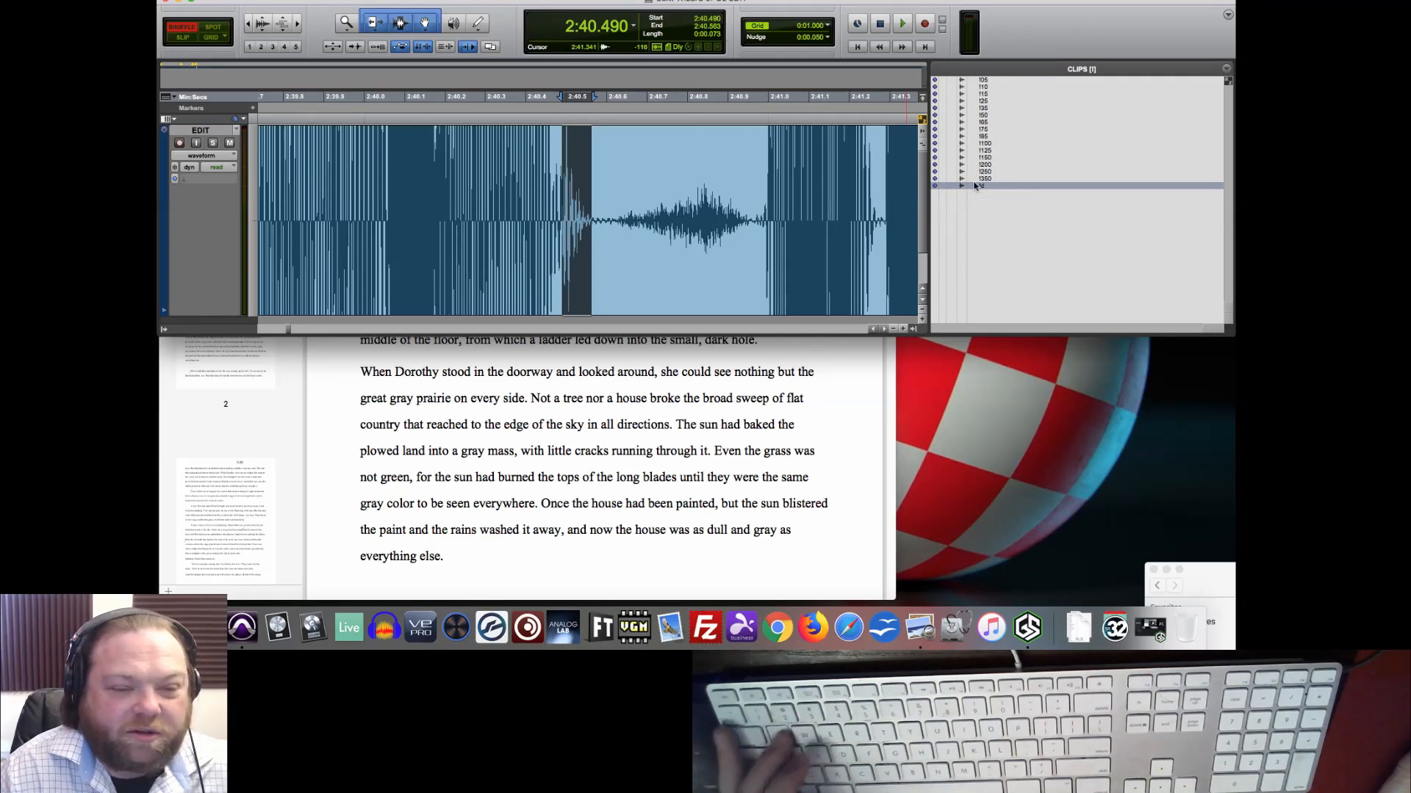
- Audition the narration at the d marker near 2:36 and insert the !d clip at about 2:36.19
{"action": "key", "text": "1"}
{"action": "left_click", "coordinate": [524, 159]}
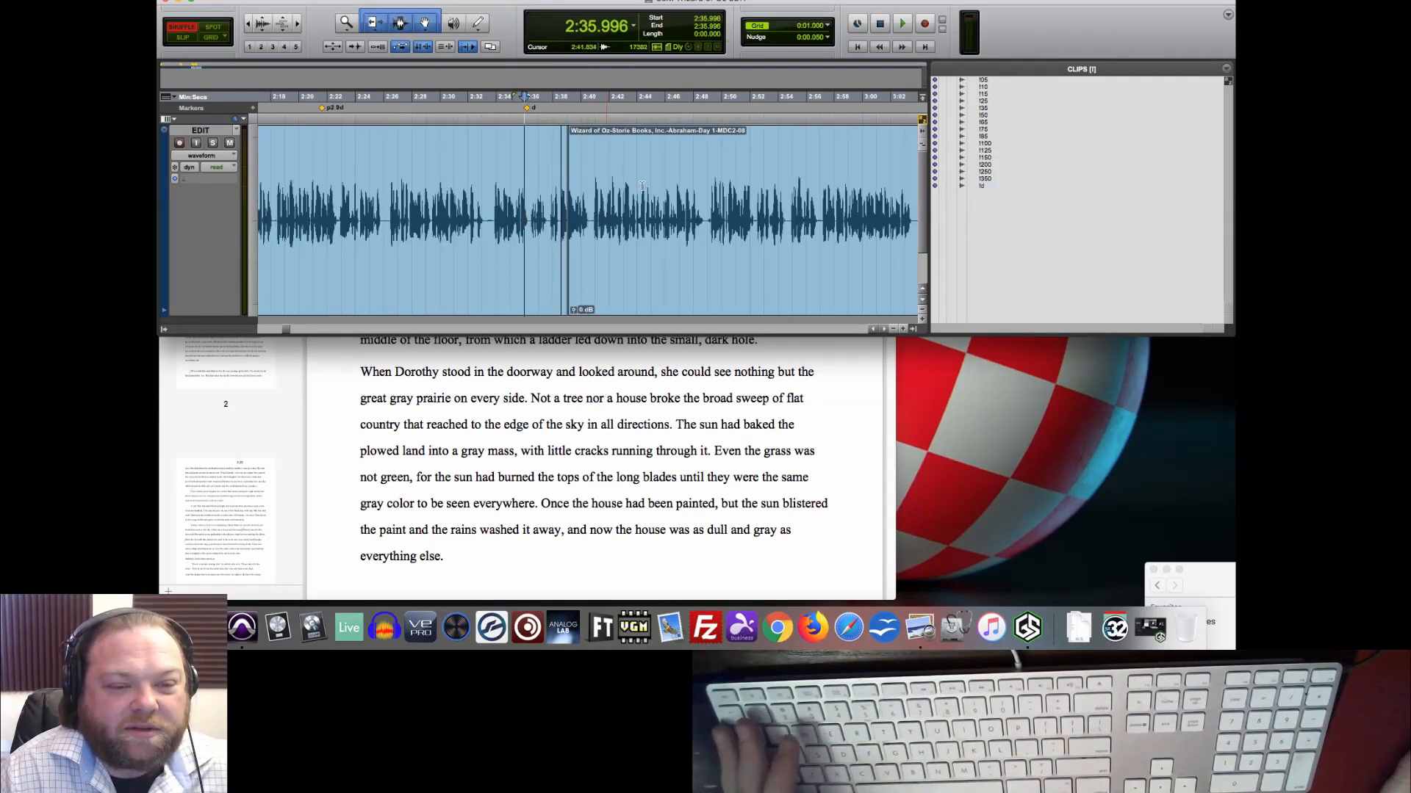
{"action": "key", "text": "5"}
{"action": "key", "text": "space"}
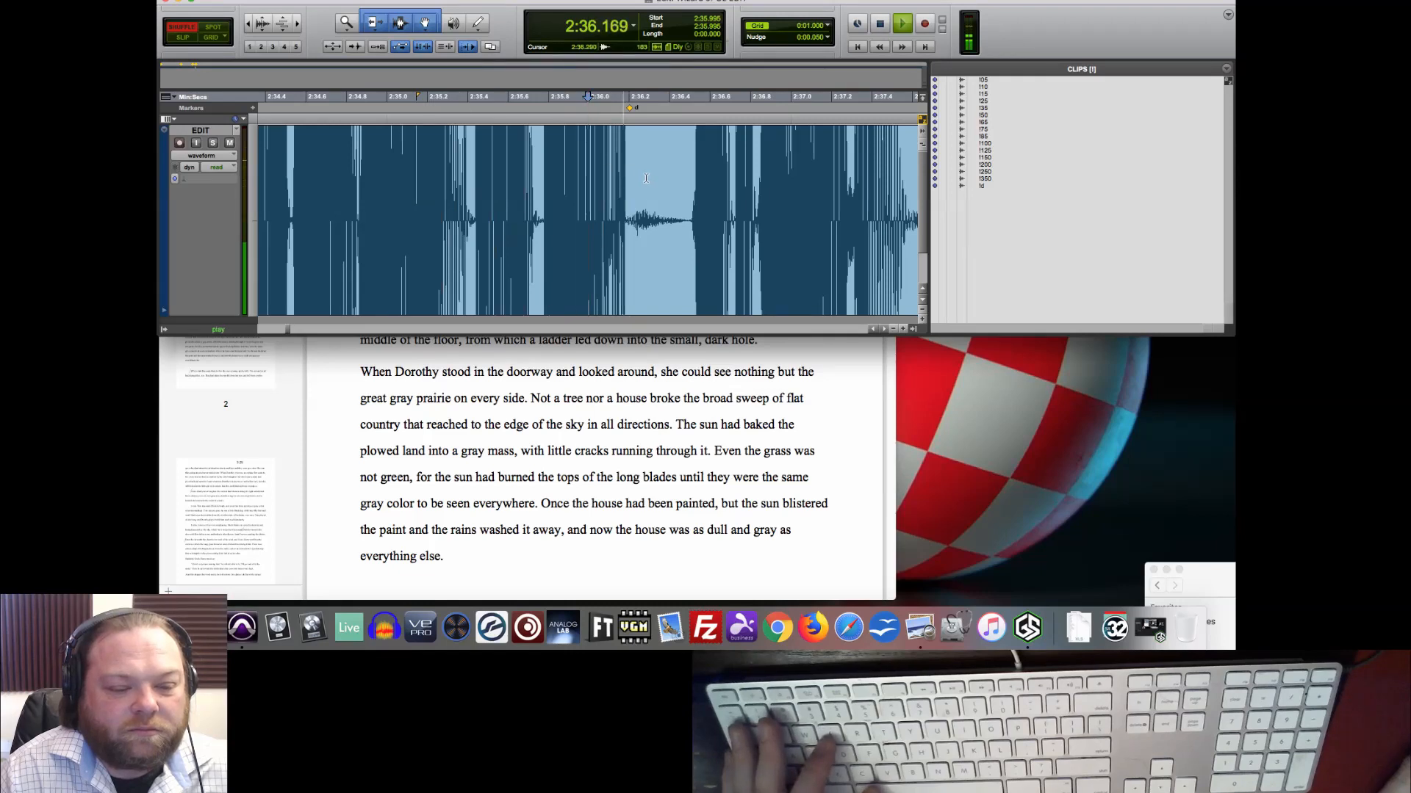
{"action": "key", "text": "space"}
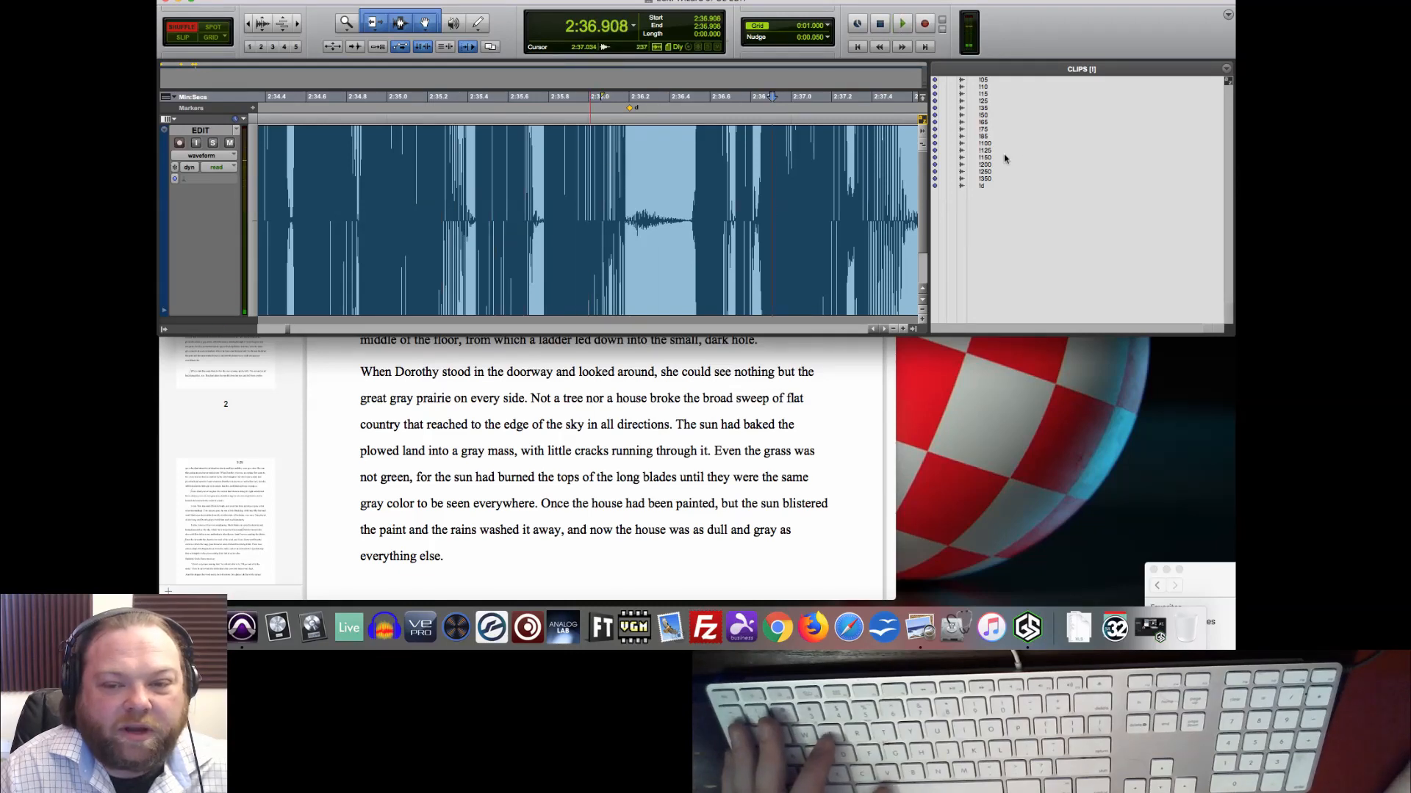
{"action": "left_click", "coordinate": [628, 213]}
{"action": "left_click_drag", "start_coordinate": [997, 188], "coordinate": [699, 238]}
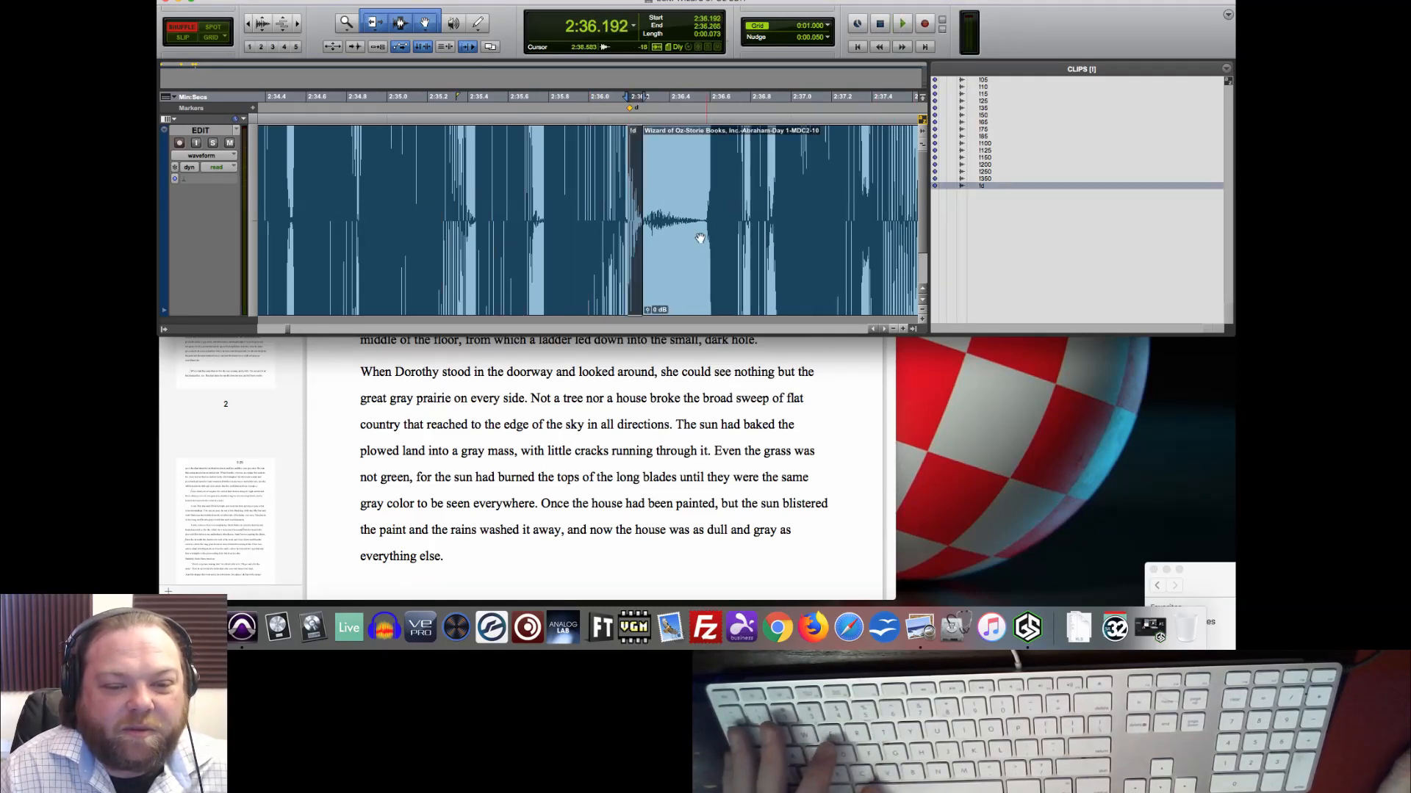
- Crossfade the preceding narration into the start of the inserted !d clip over about 0.022 s and audition the join
{"action": "key", "text": "t"}
{"action": "key", "text": "t"}
{"action": "left_click_drag", "start_coordinate": [580, 233], "coordinate": [598, 236]}
{"action": "key", "text": "r"}
{"action": "left_click", "coordinate": [593, 299]}
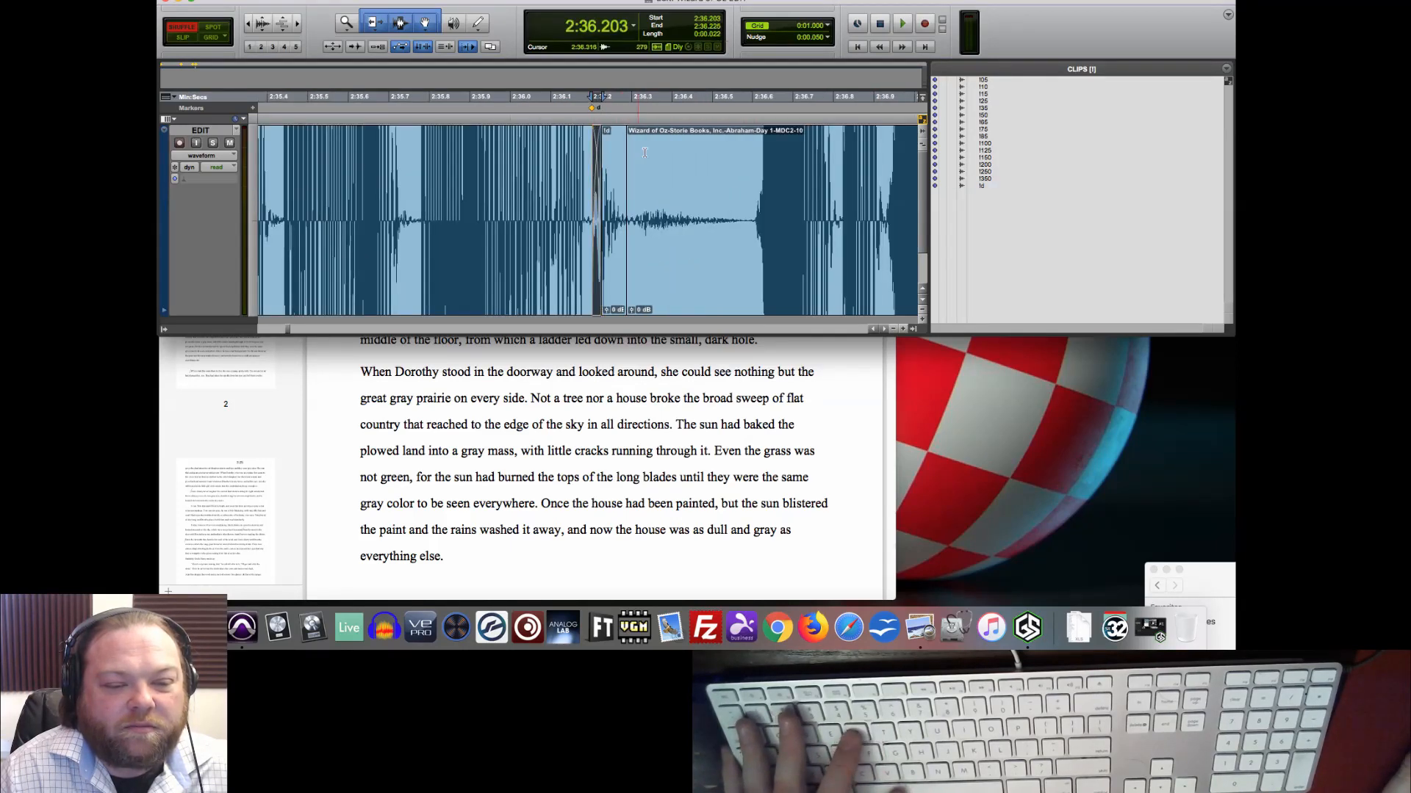
{"action": "left_click", "coordinate": [541, 196]}
{"action": "key", "text": "space"}
{"action": "key", "text": "r"}
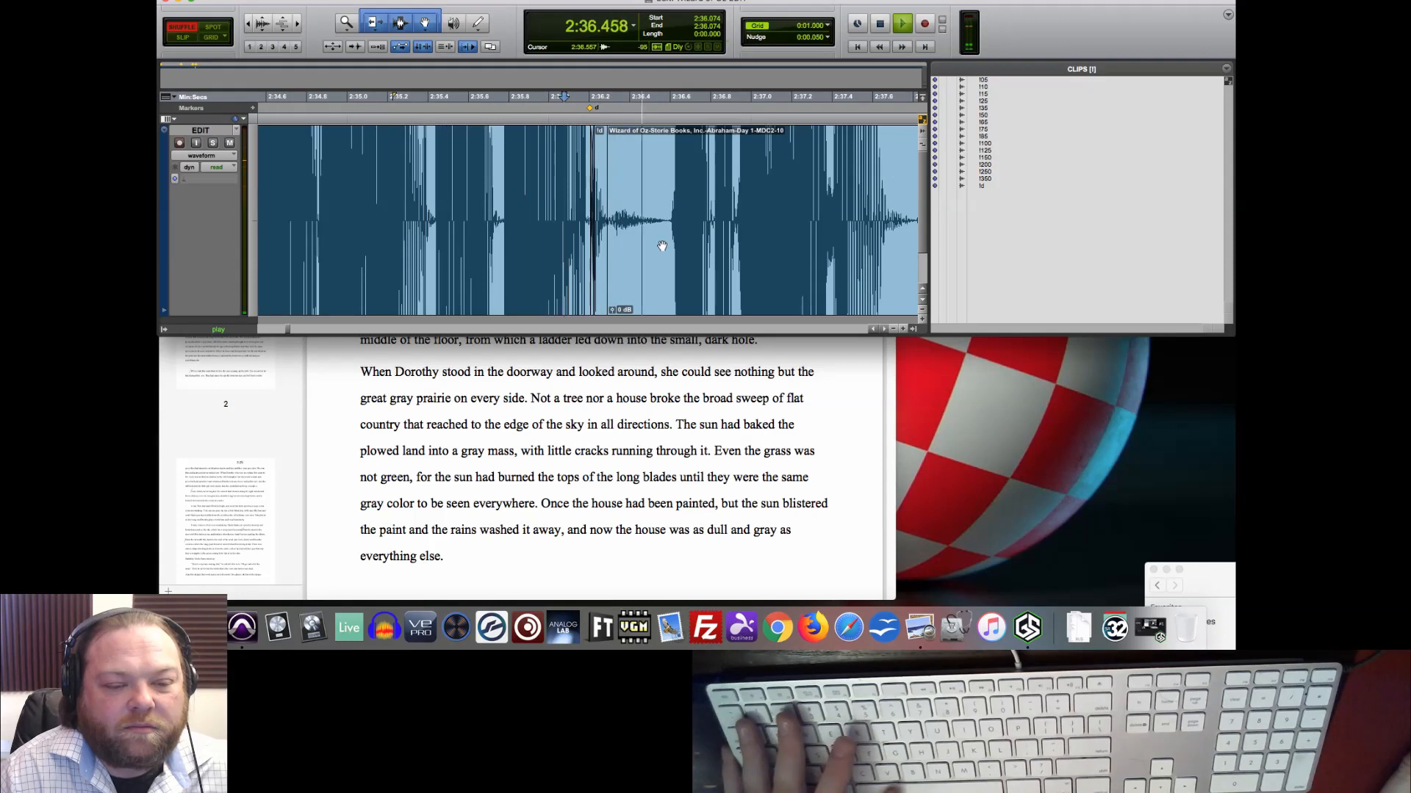
{"action": "key", "text": "space"}
{"action": "left_click", "coordinate": [525, 178]}
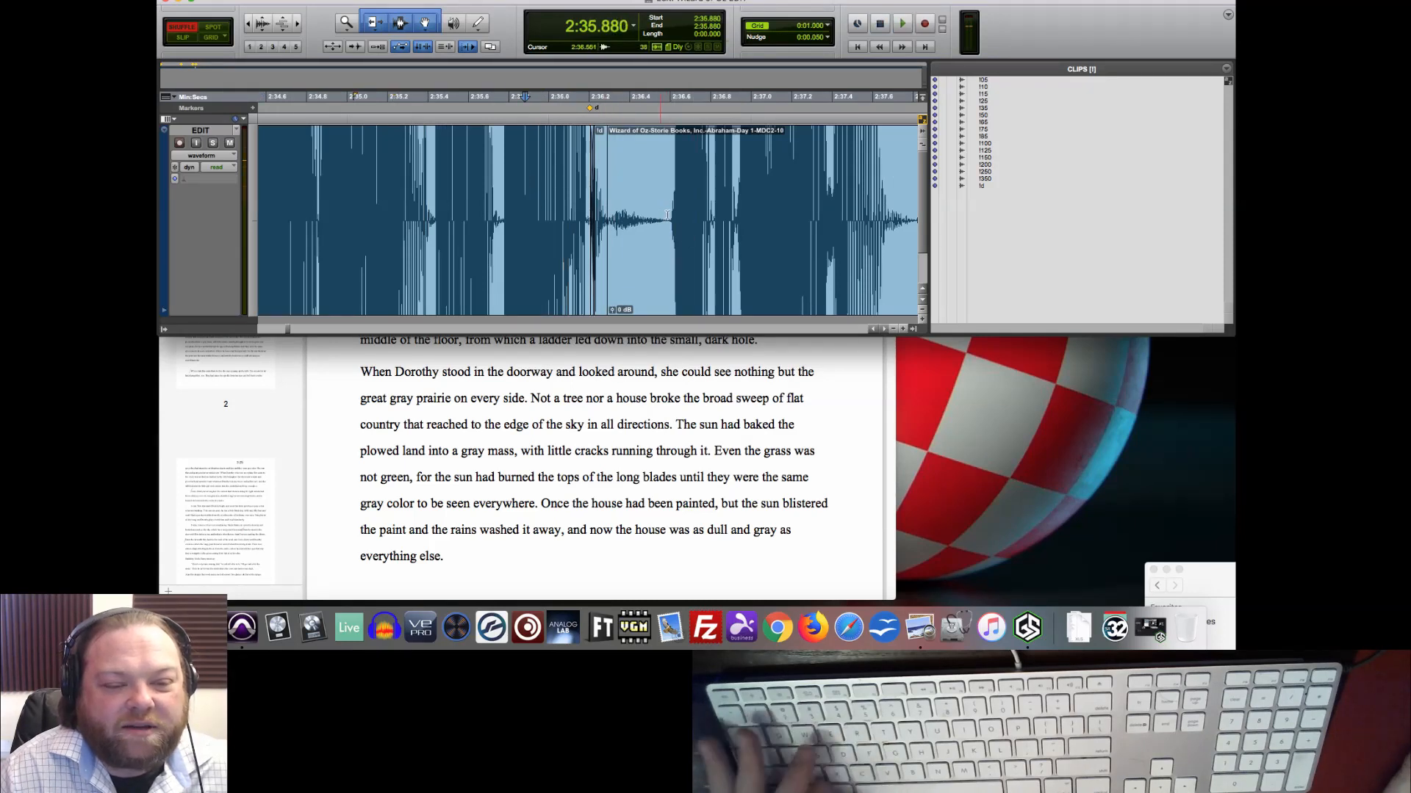
- Cut the breath between the inserted !d clip and the next word, replace it with the !25 clip, and audition the result
{"action": "left_click", "coordinate": [669, 216]}
{"action": "key", "text": "alt+shift+Tab"}
{"action": "key", "text": "x"}
{"action": "left_click_drag", "start_coordinate": [988, 101], "coordinate": [652, 234]}
{"action": "key", "text": "space"}
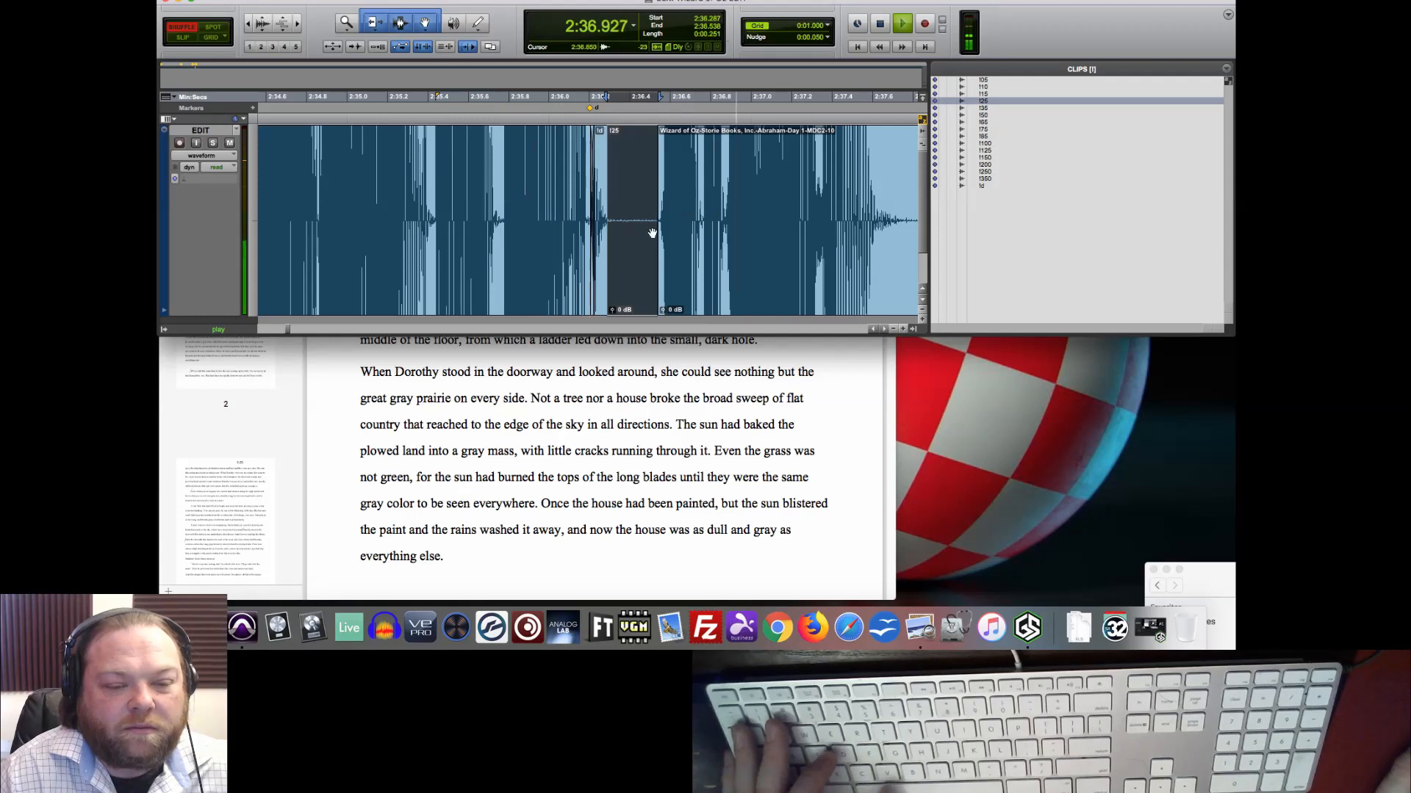
{"action": "key", "text": "space"}
- Widen the crossfade at the start of the inserted !d clip and audition the passage from about 2:35.8
{"action": "left_click", "coordinate": [550, 199]}
{"action": "key", "text": "t"}
{"action": "key", "text": "t"}
{"action": "left_click_drag", "start_coordinate": [778, 208], "coordinate": [741, 208]}
{"action": "key", "text": "f"}
{"action": "left_click", "coordinate": [525, 167]}
{"action": "key", "text": "r"}
{"action": "key", "text": "space"}
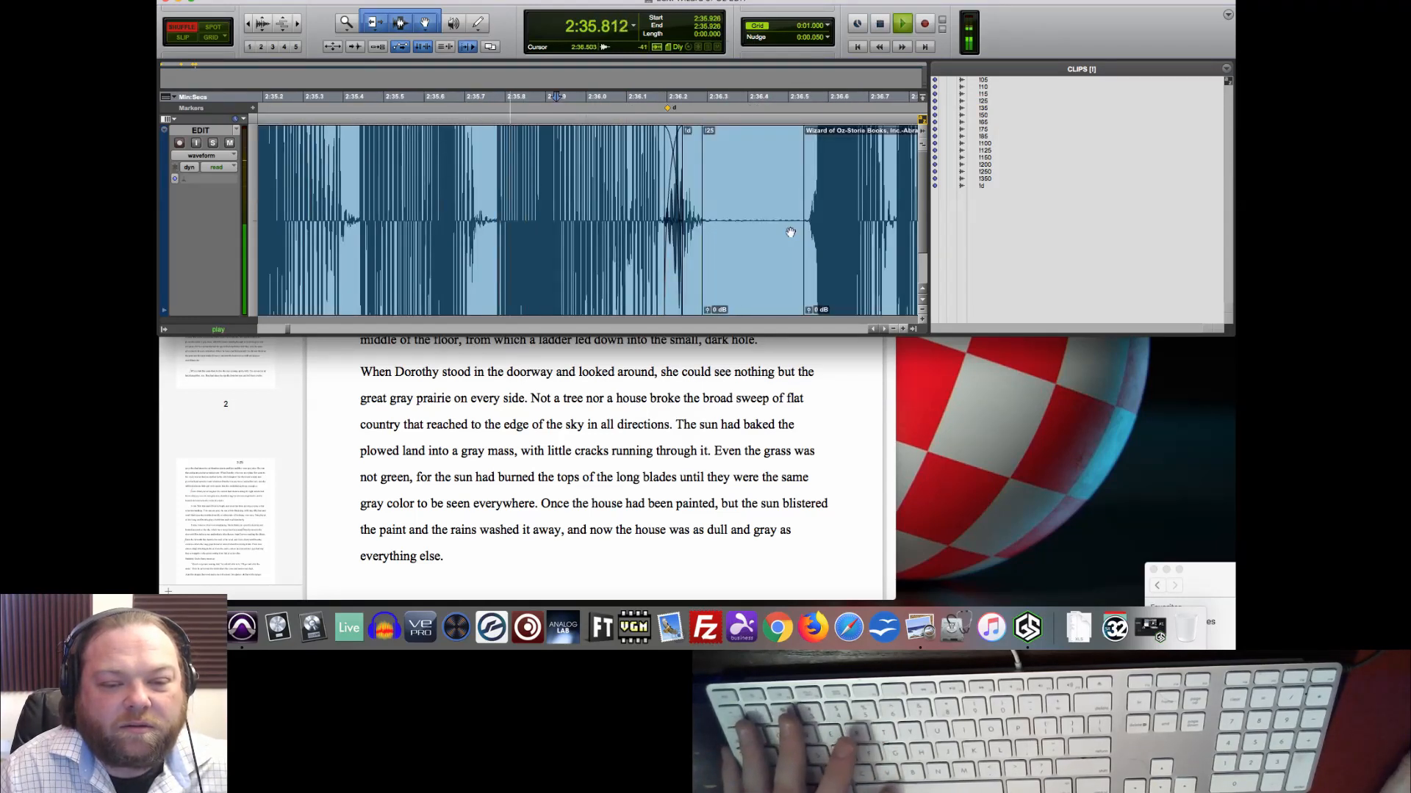
{"action": "key", "text": "space"}
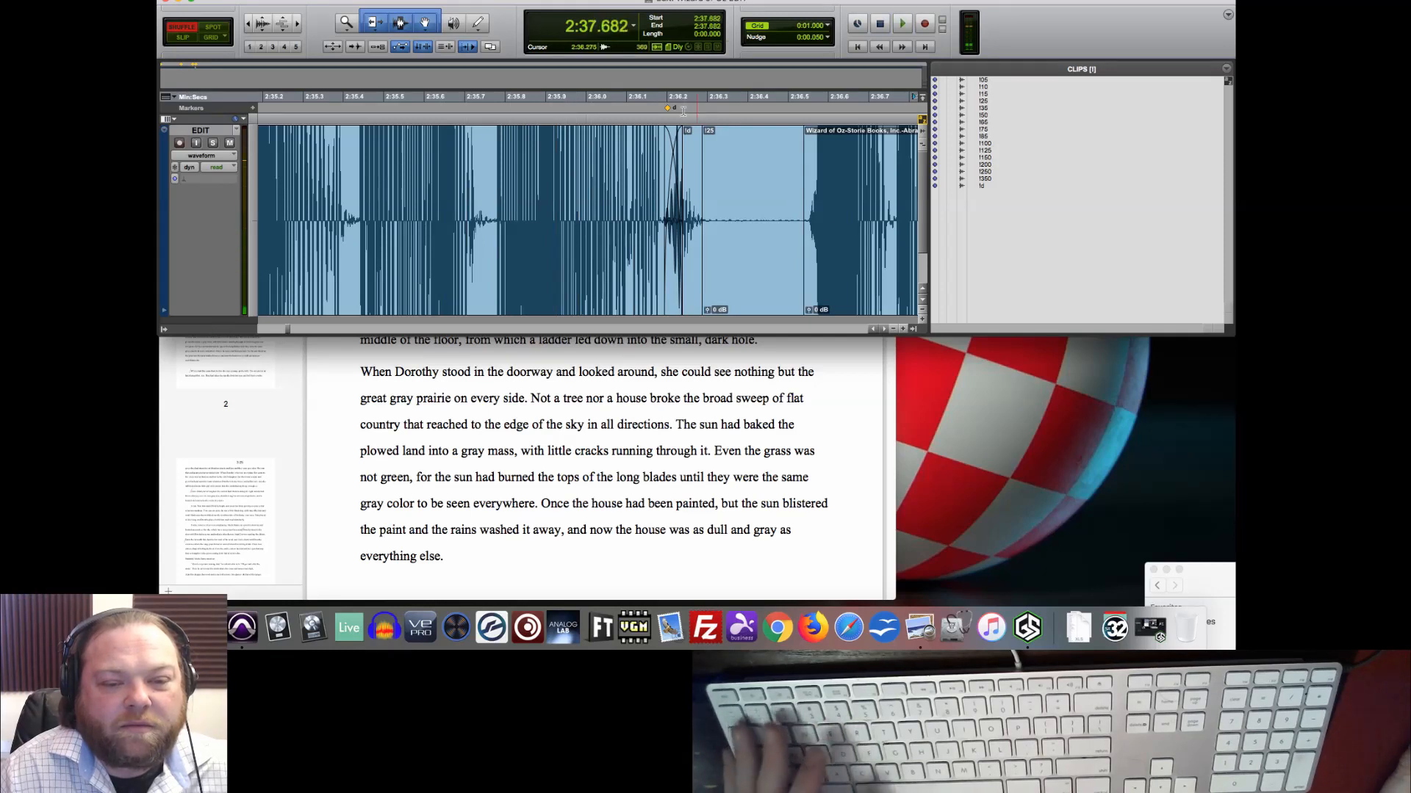
- Play the edited narration from about 2:35.7 through to about 2:40.7 to check the repaired words
{"action": "key", "text": "r"}
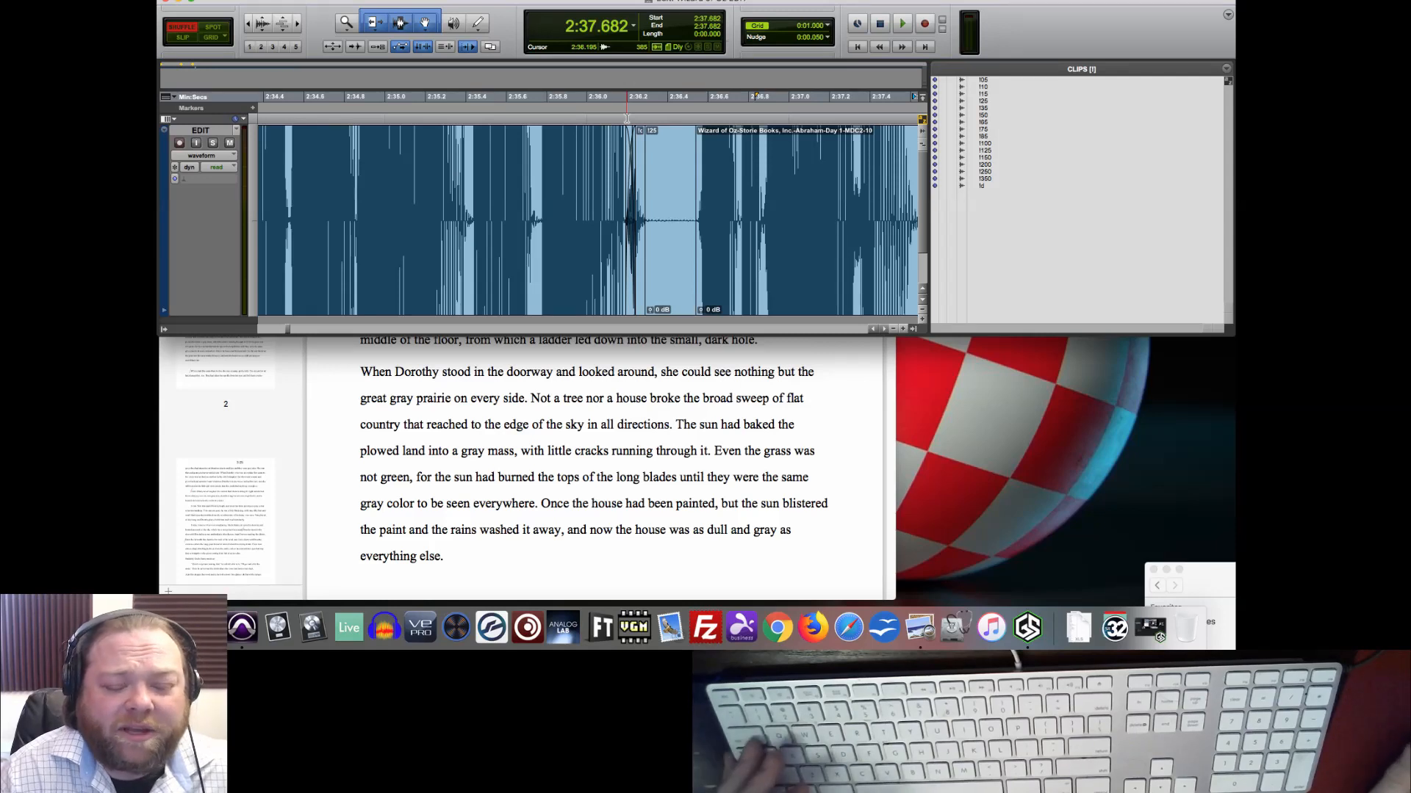
{"action": "left_click", "coordinate": [530, 110]}
{"action": "key", "text": "space"}
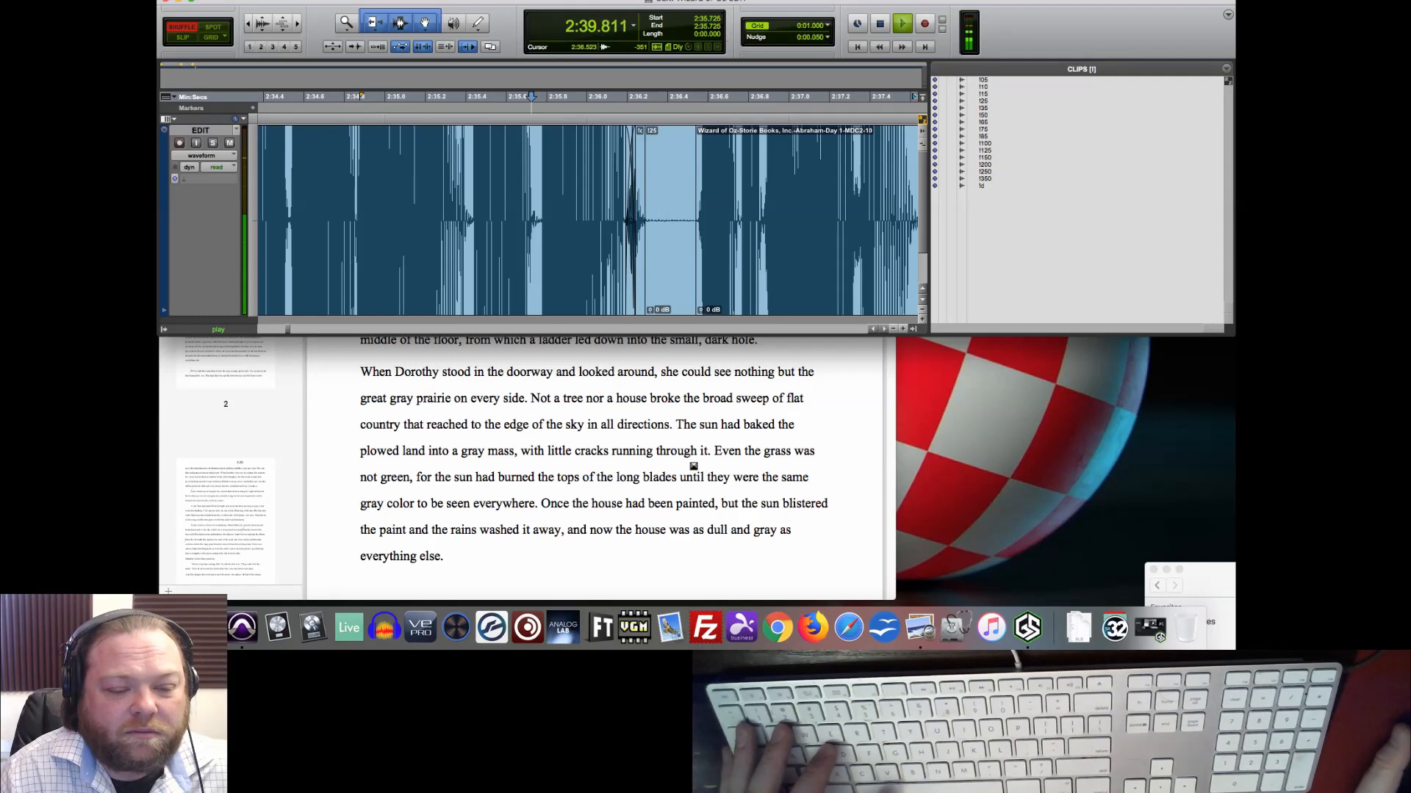
{"action": "key", "text": "space"}
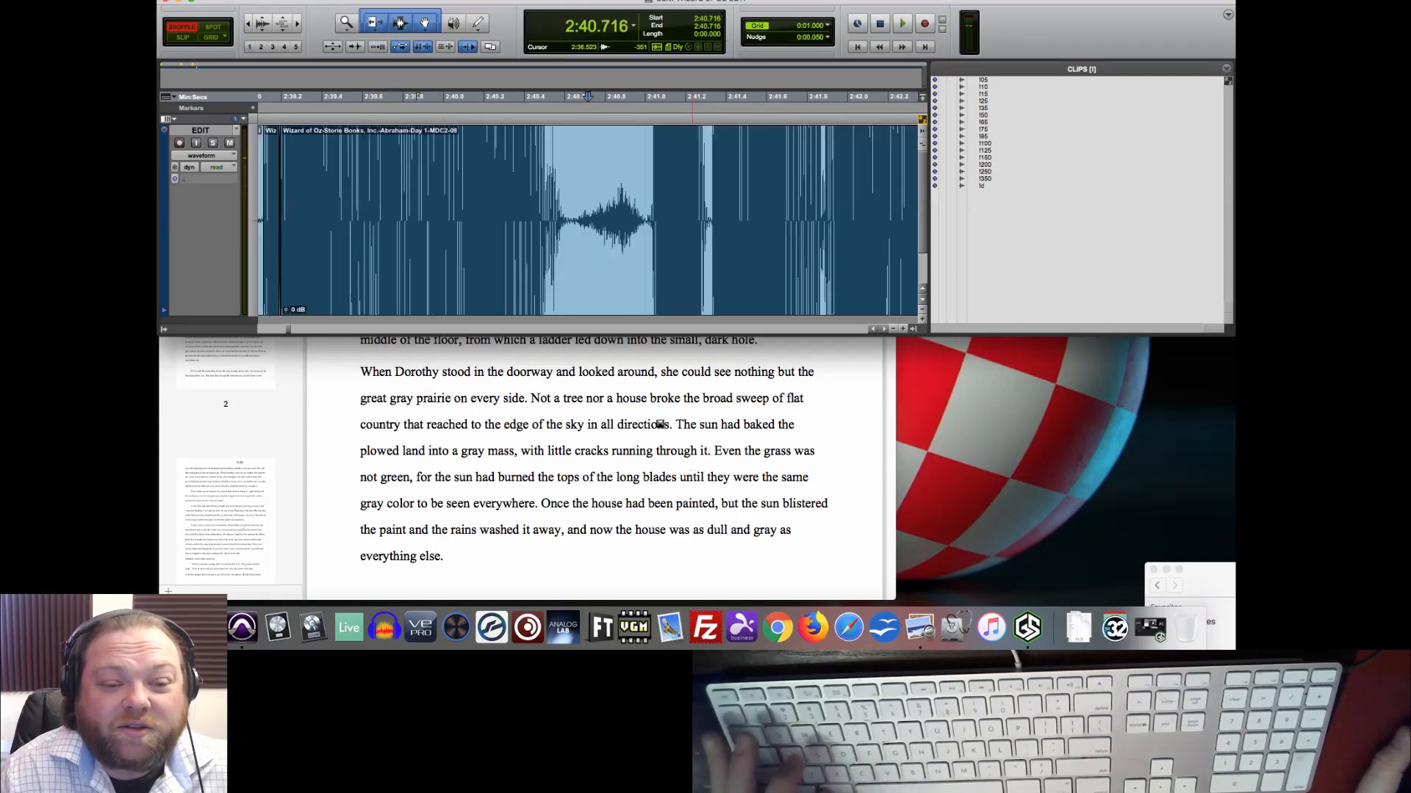
{"action": "scroll", "coordinate": [559, 147], "scroll_direction": "left", "scroll_amount": 10}
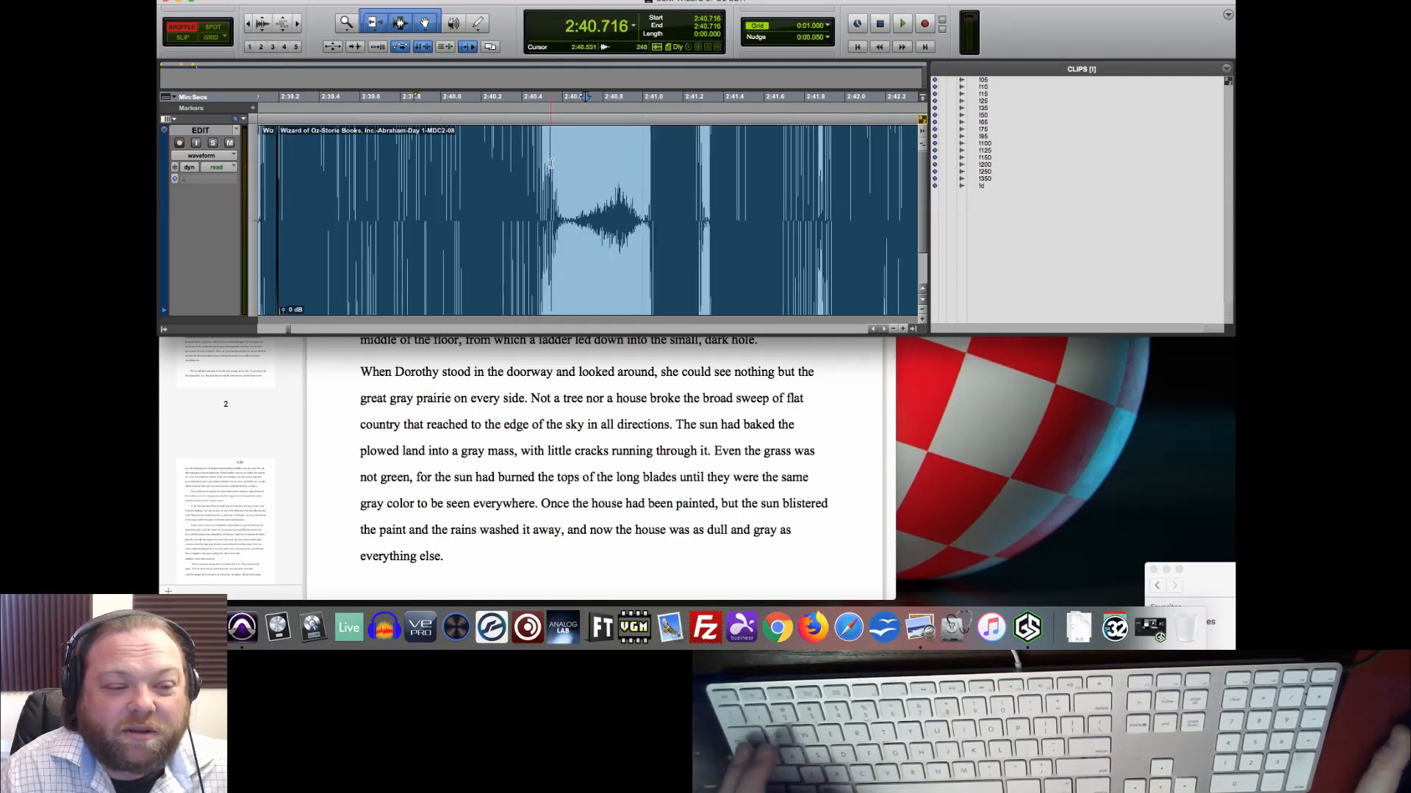
{"action": "scroll", "coordinate": [550, 163], "scroll_direction": "left", "scroll_amount": 8}
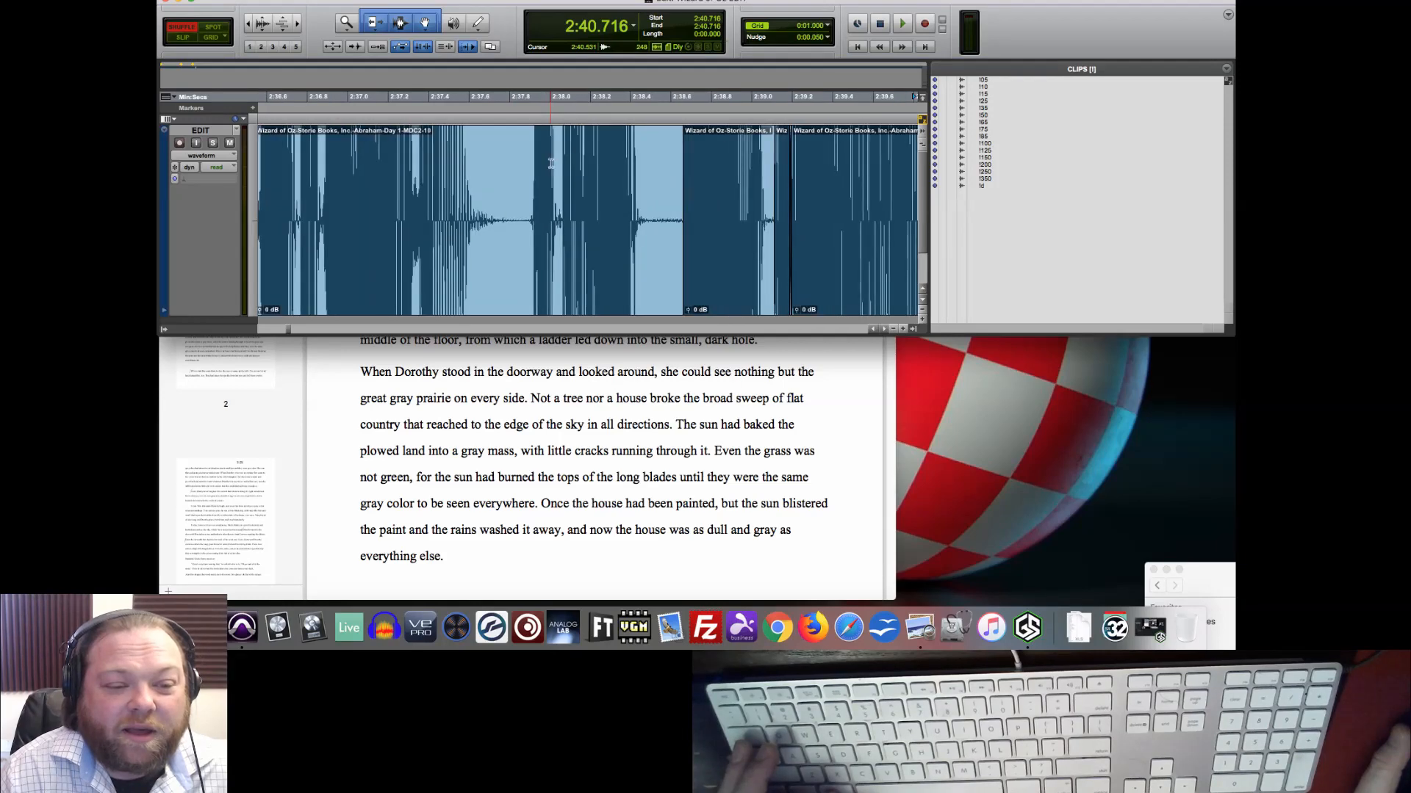
{"action": "scroll", "coordinate": [558, 158], "scroll_direction": "left", "scroll_amount": 3}
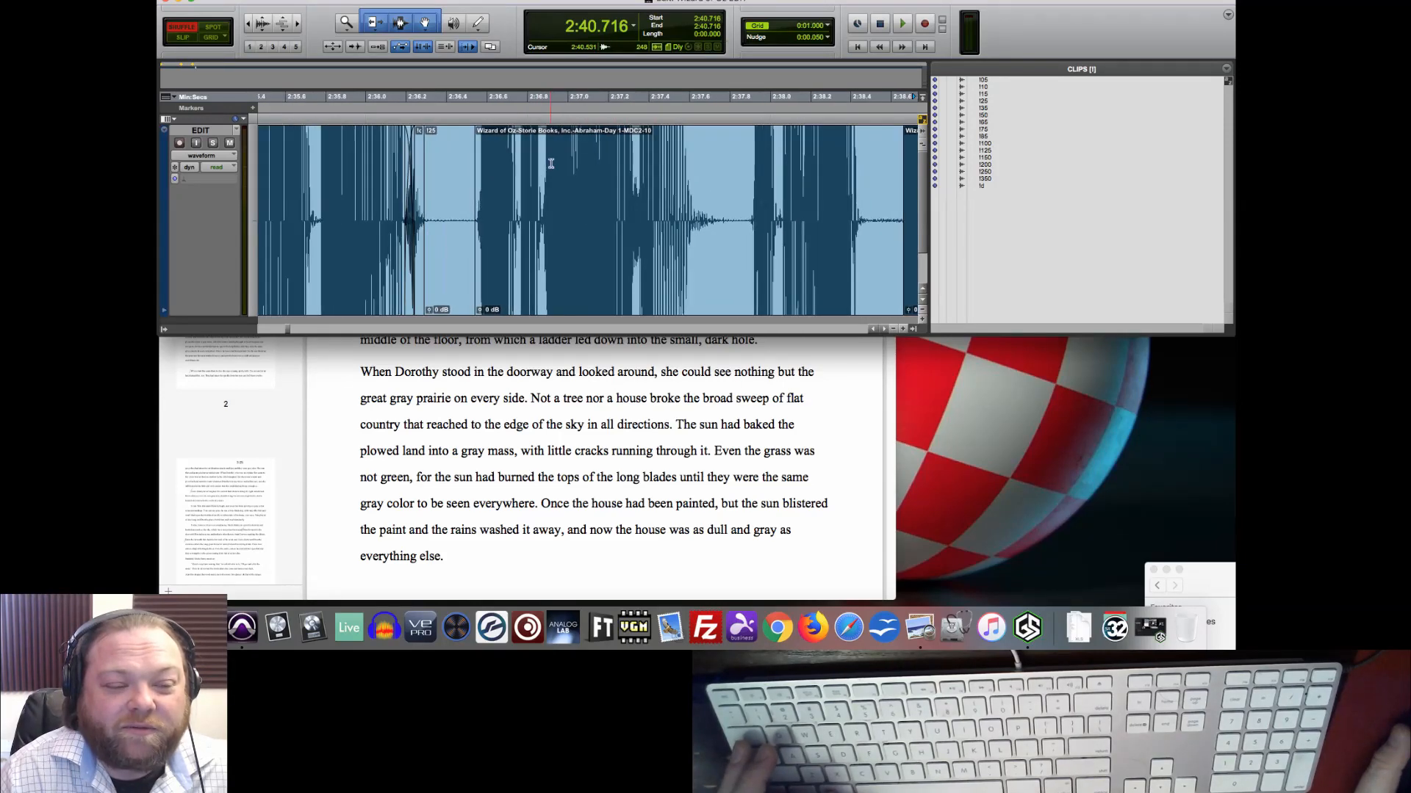
{"action": "scroll", "coordinate": [586, 152], "scroll_direction": "right", "scroll_amount": 2}
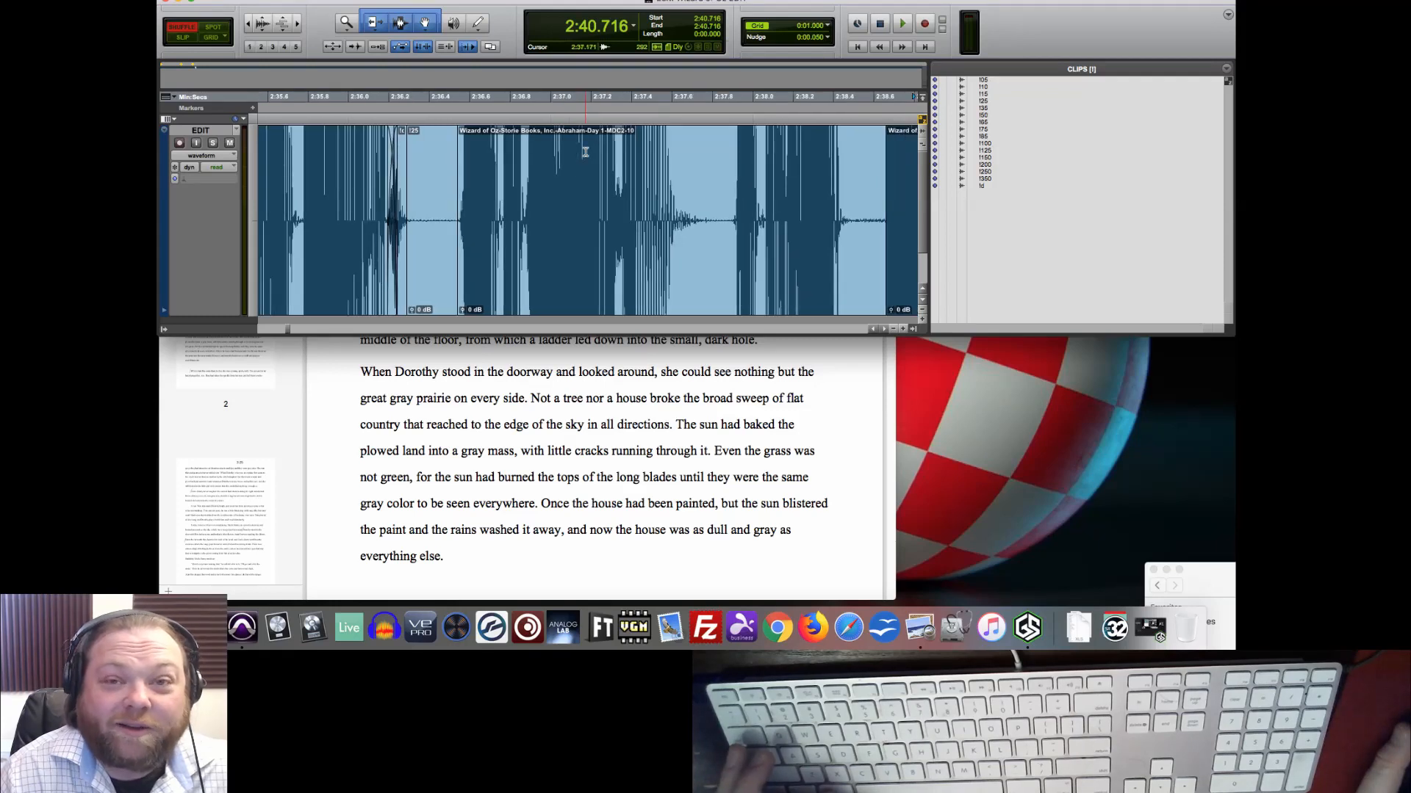
{"action": "scroll", "coordinate": [585, 152], "scroll_direction": "right", "scroll_amount": 2}
{"action": "scroll", "coordinate": [586, 152], "scroll_direction": "left", "scroll_amount": 2}
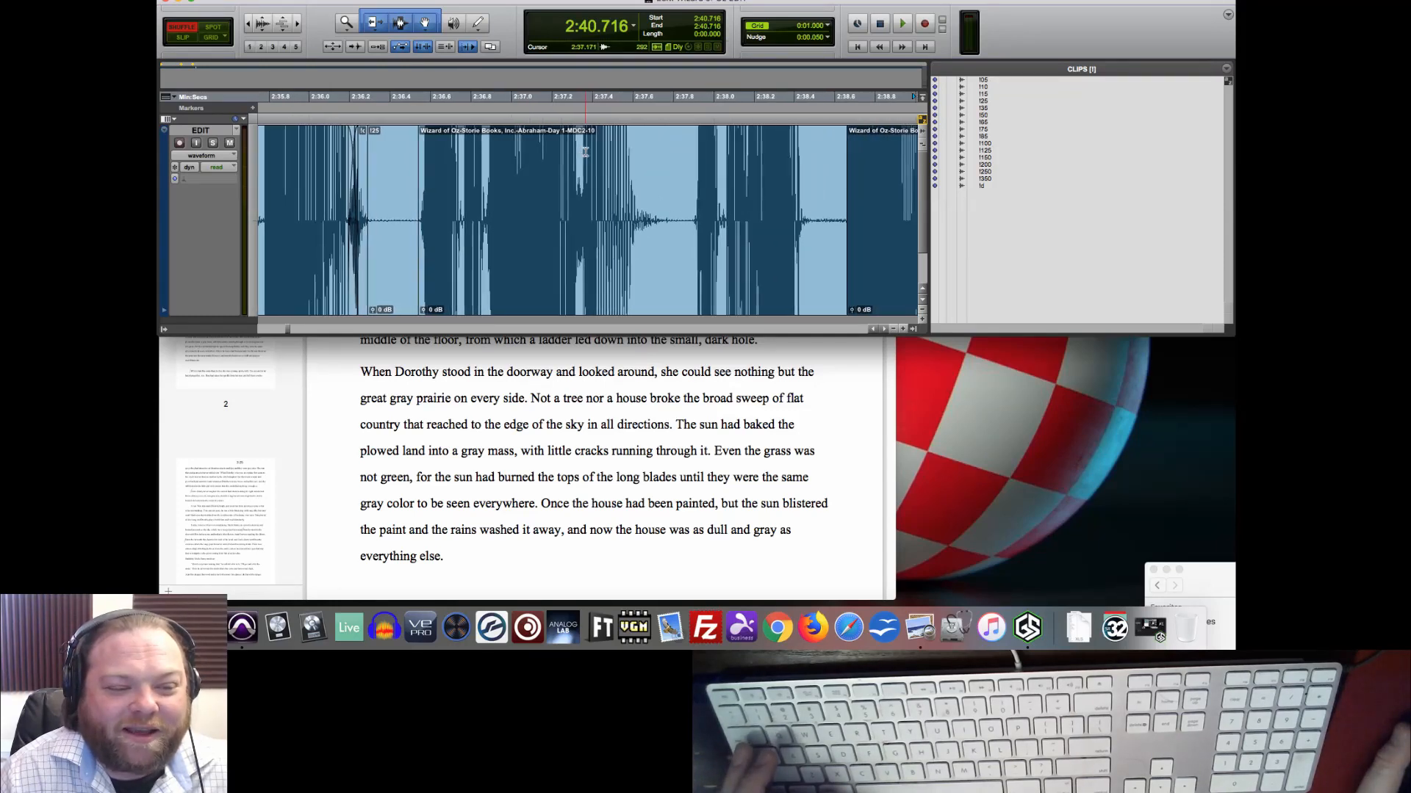
{"action": "scroll", "coordinate": [586, 152], "scroll_direction": "right", "scroll_amount": 4}
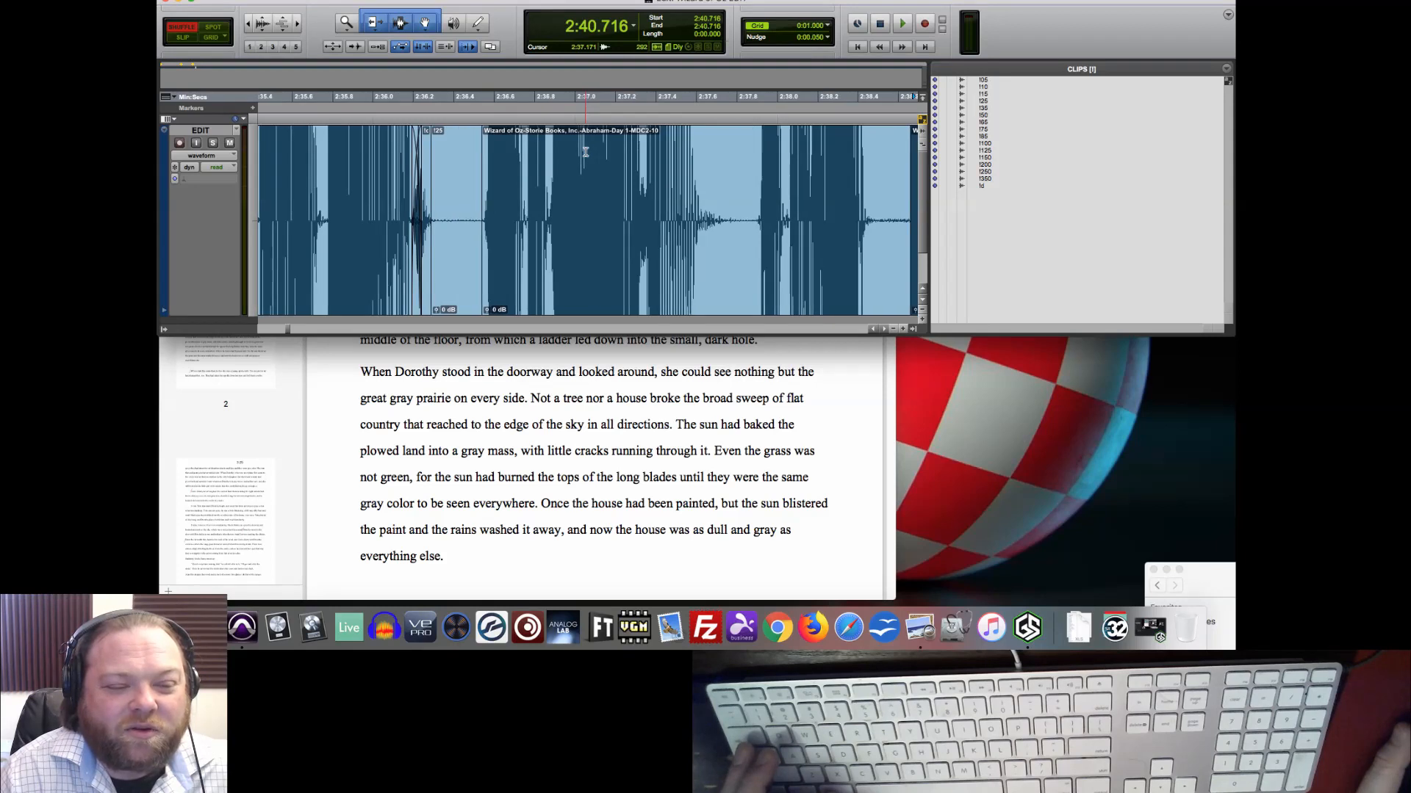
{"action": "scroll", "coordinate": [585, 153], "scroll_direction": "left", "scroll_amount": 5}
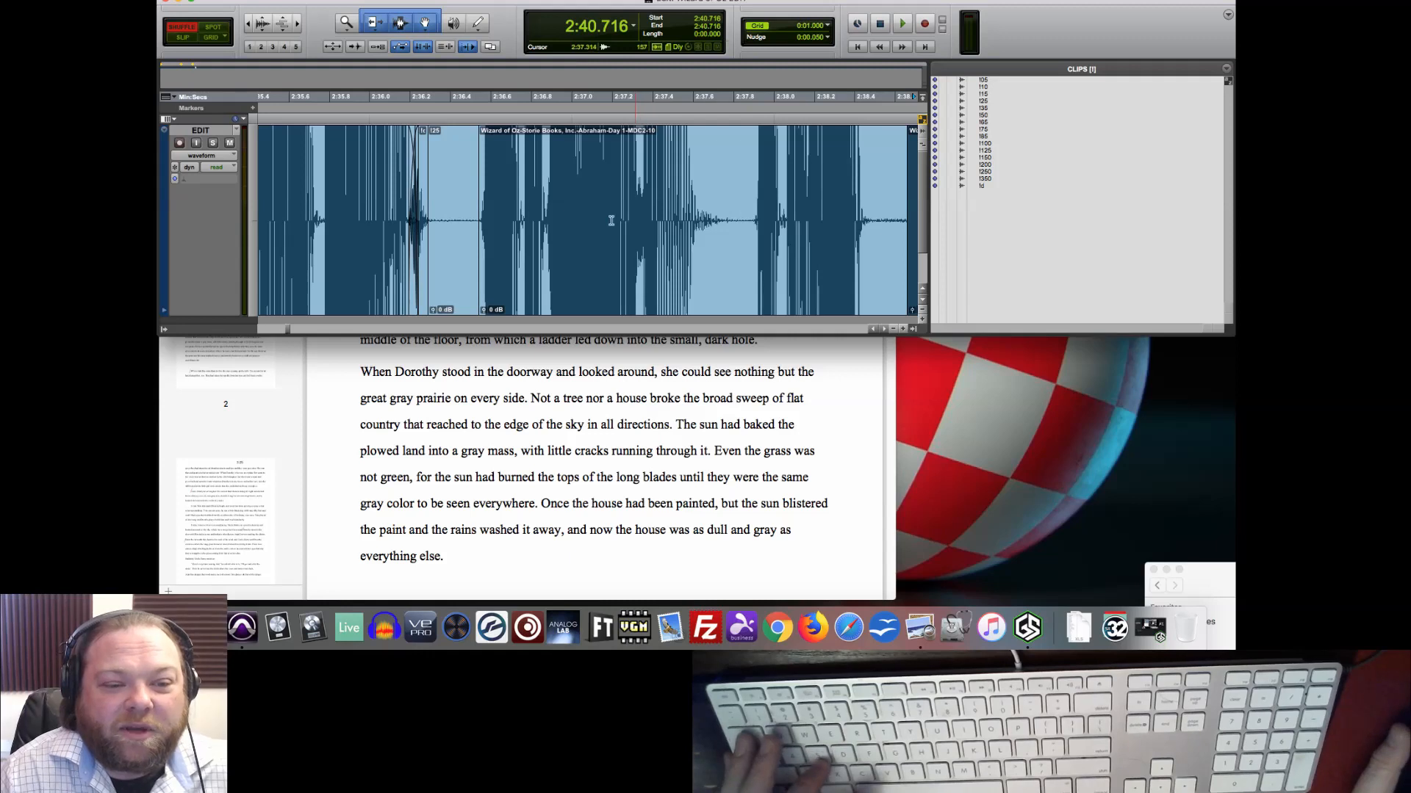
{"action": "double_click", "coordinate": [420, 259]}
{"action": "scroll", "coordinate": [716, 210], "scroll_direction": "right", "scroll_amount": 4}
{"action": "scroll", "coordinate": [715, 210], "scroll_direction": "right", "scroll_amount": 5}
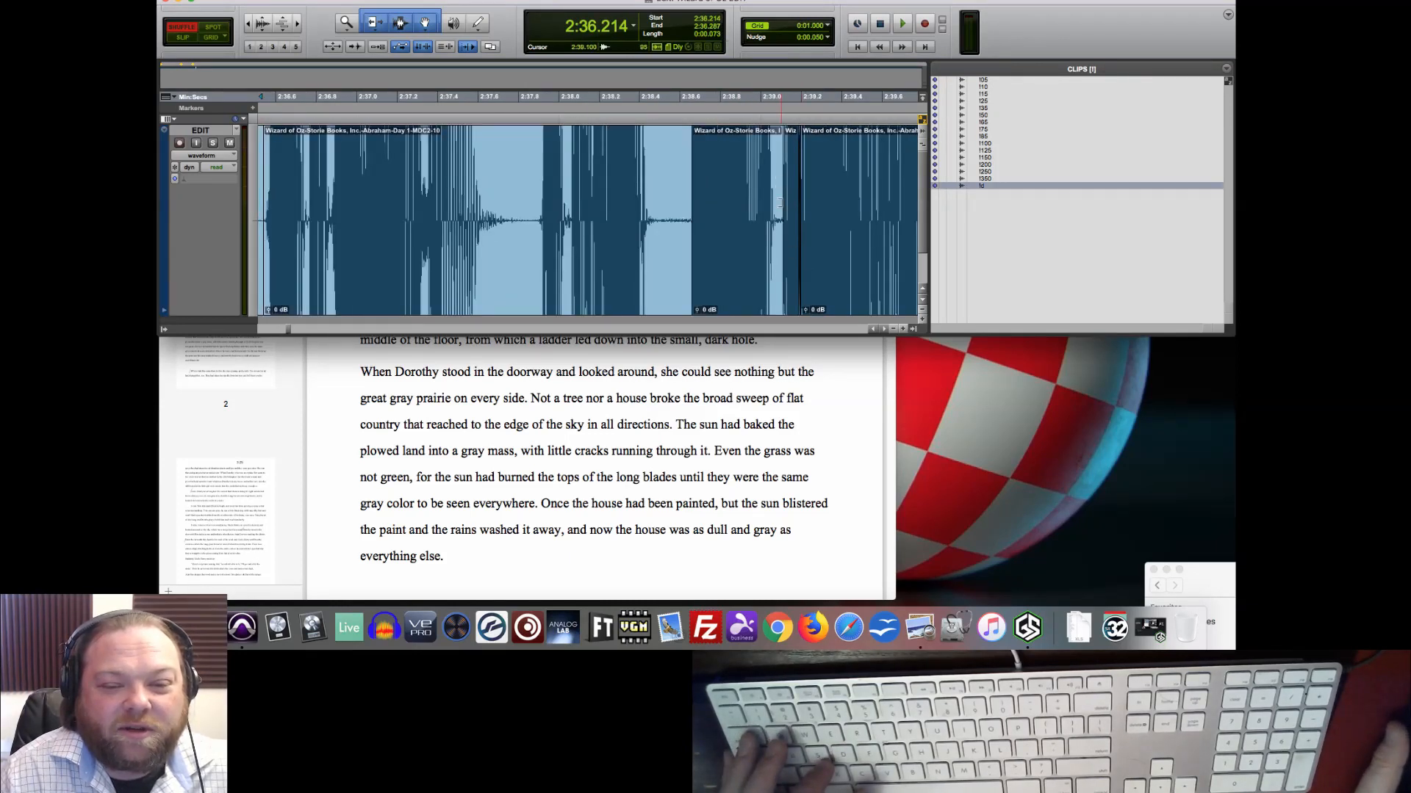
{"action": "scroll", "coordinate": [544, 206], "scroll_direction": "left", "scroll_amount": 1}
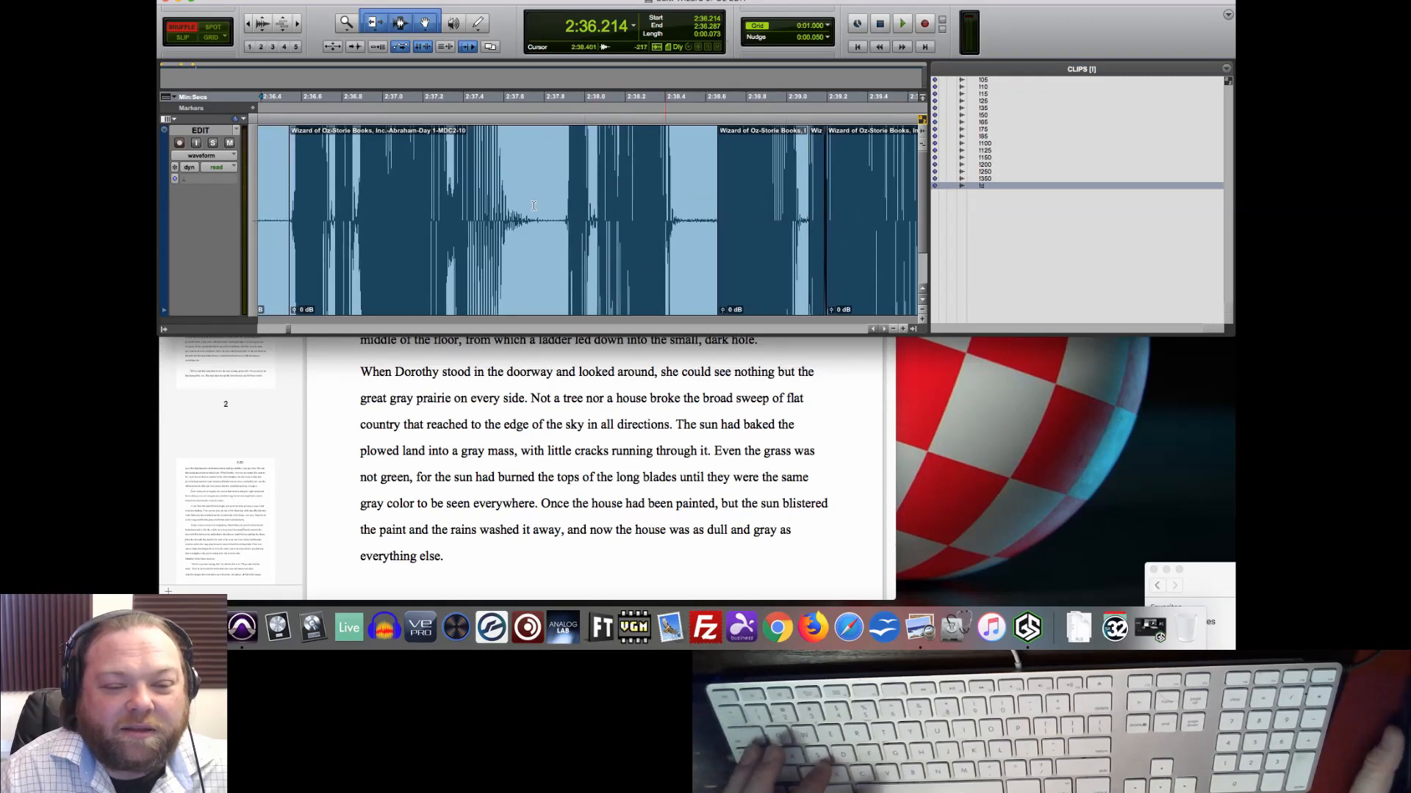
{"action": "left_click", "coordinate": [545, 168]}
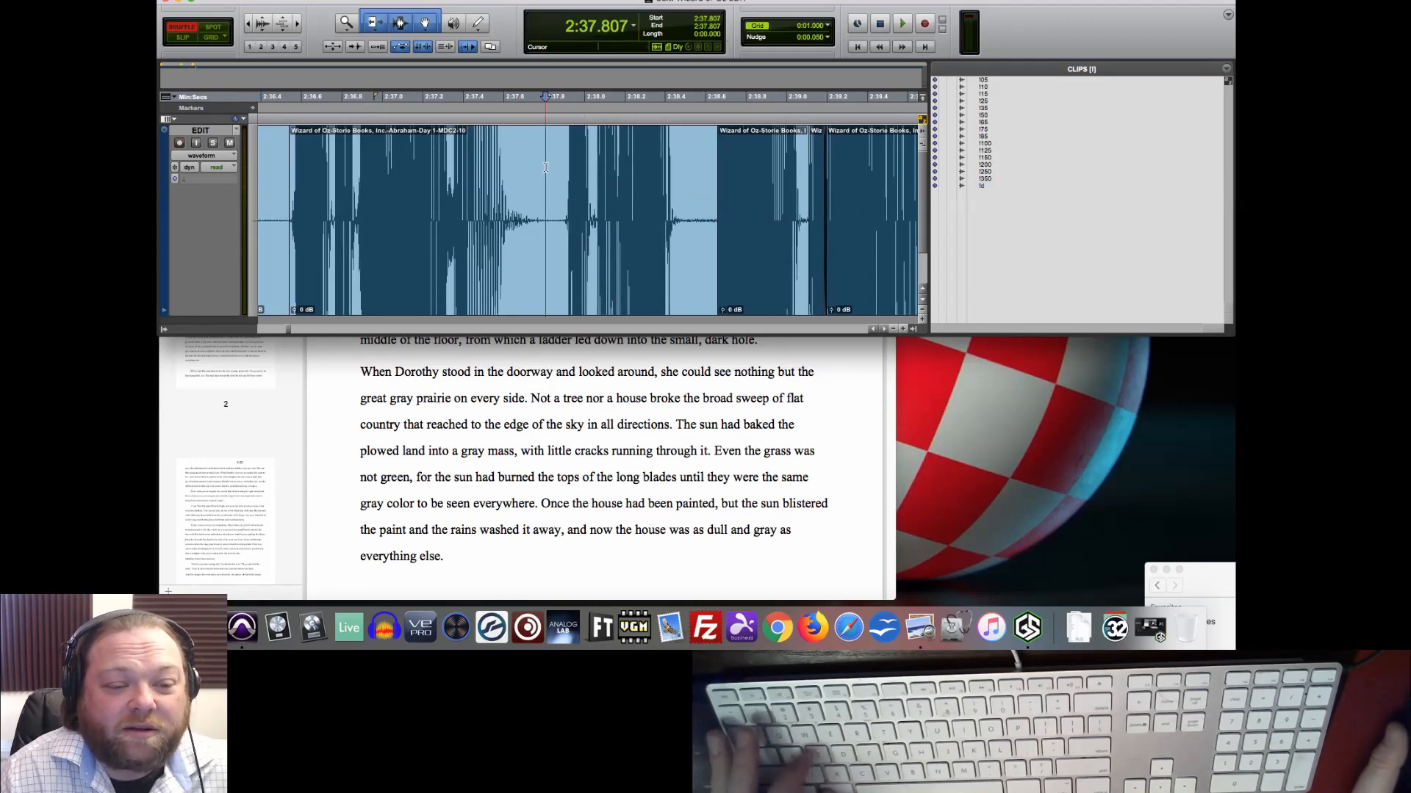
{"action": "left_click", "coordinate": [446, 175]}
{"action": "key", "text": "q"}
{"action": "left_click", "coordinate": [491, 170]}
{"action": "key", "text": "q"}
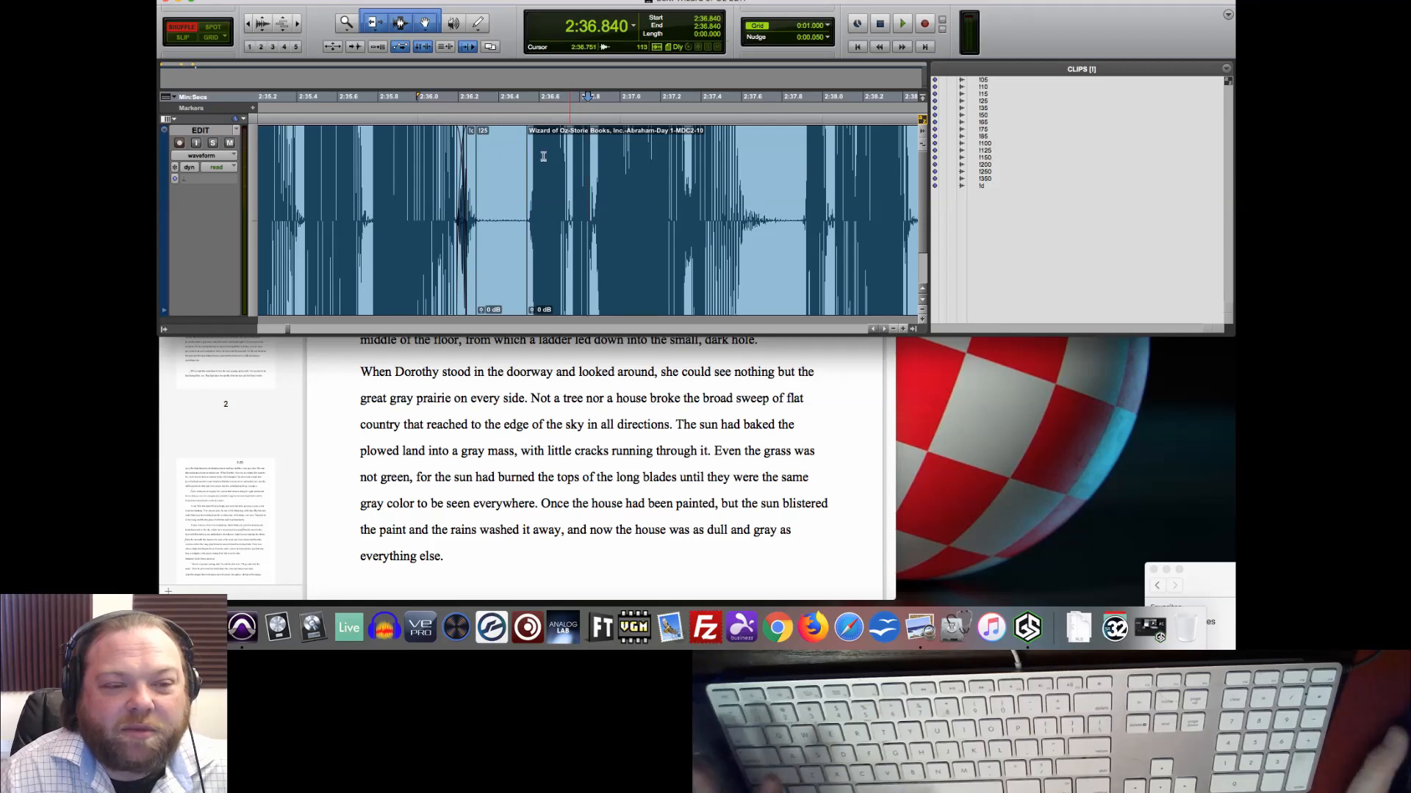
{"action": "left_click", "coordinate": [441, 0]}
{"action": "left_click", "coordinate": [441, 0]}
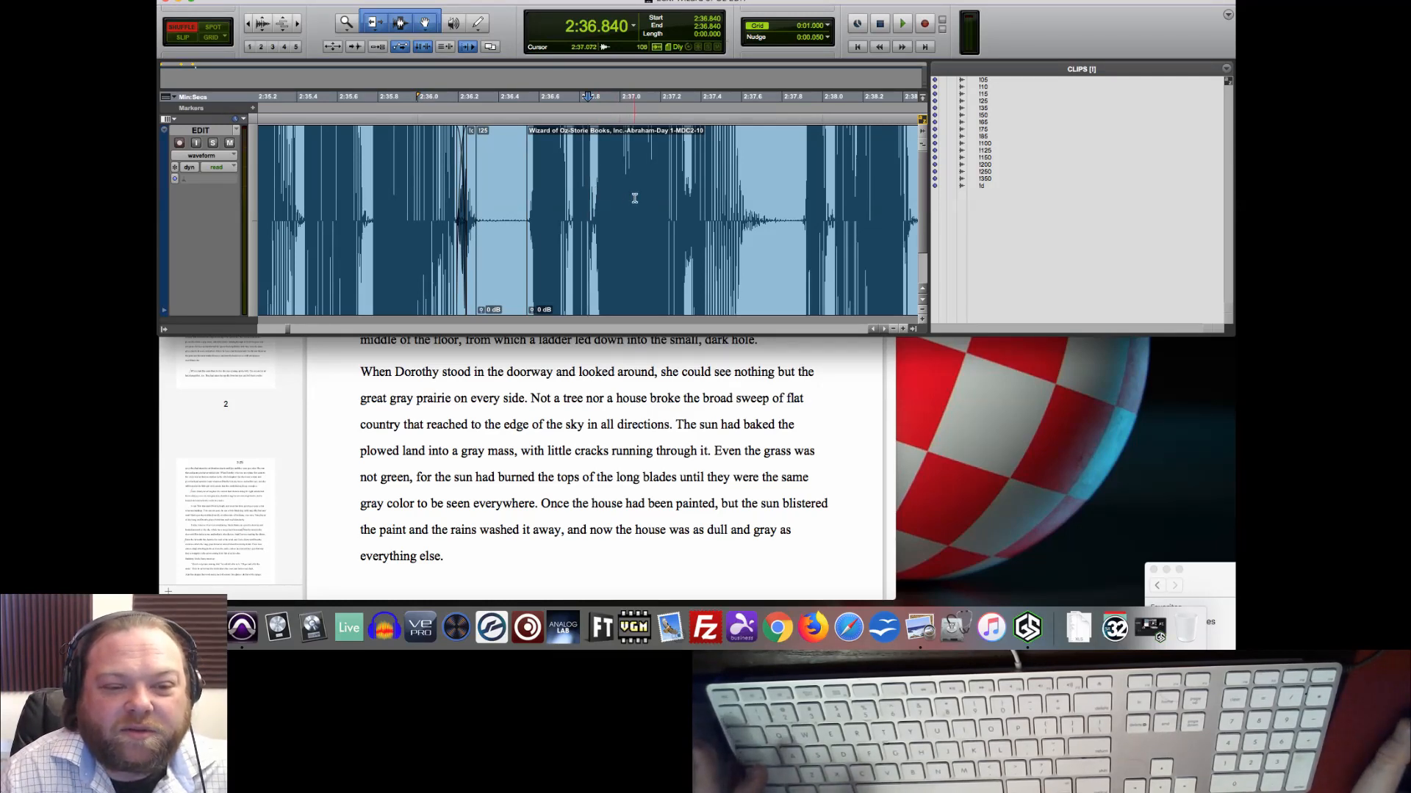
{"action": "left_click", "coordinate": [587, 162]}
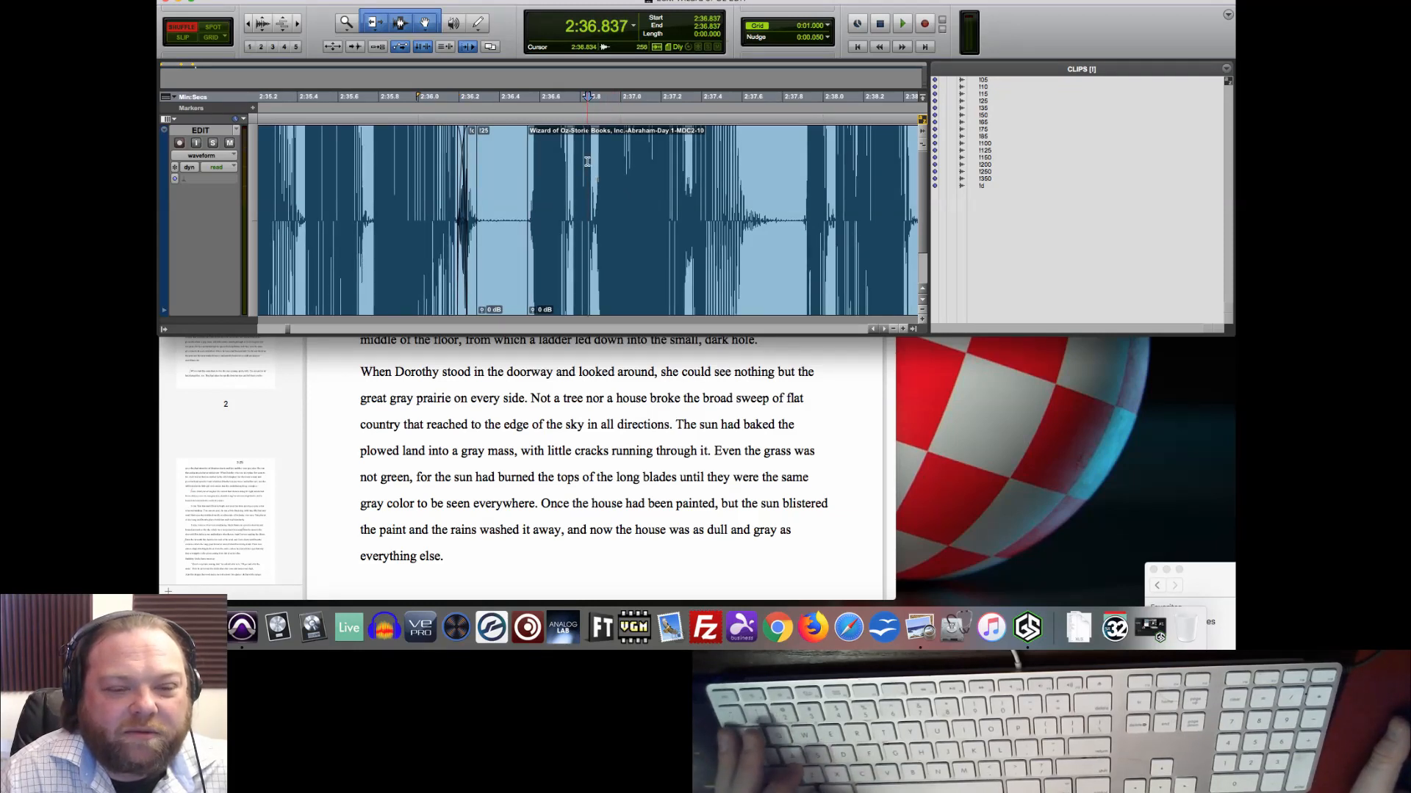